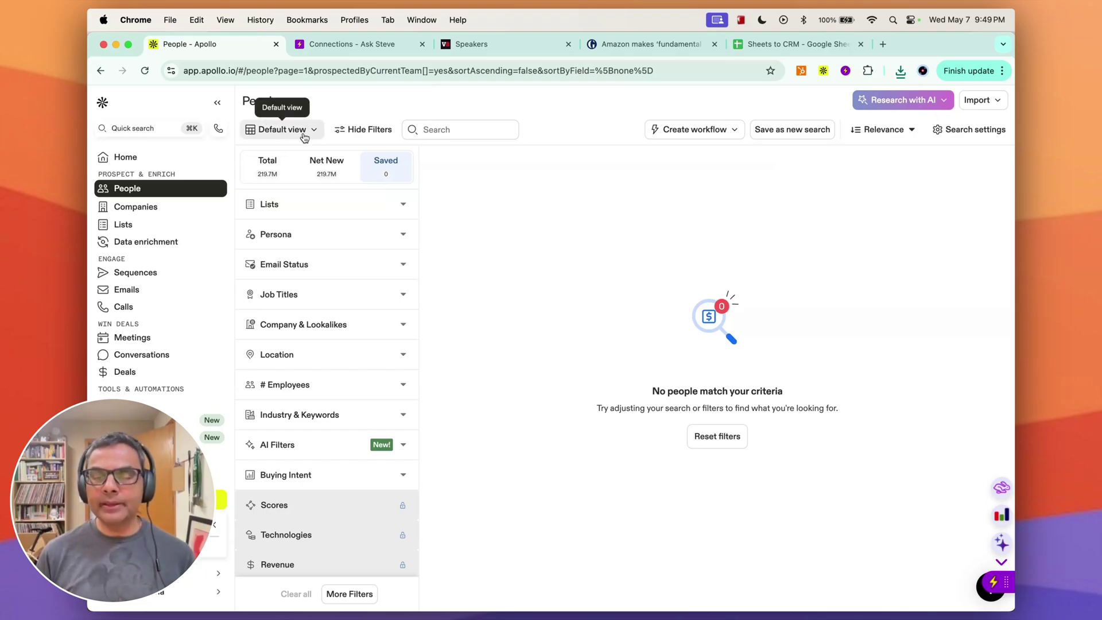
Start auto-creating an AI scraper tool for the Apollo.io object in Ask Steve and open the required connection setup.
click(995, 585)
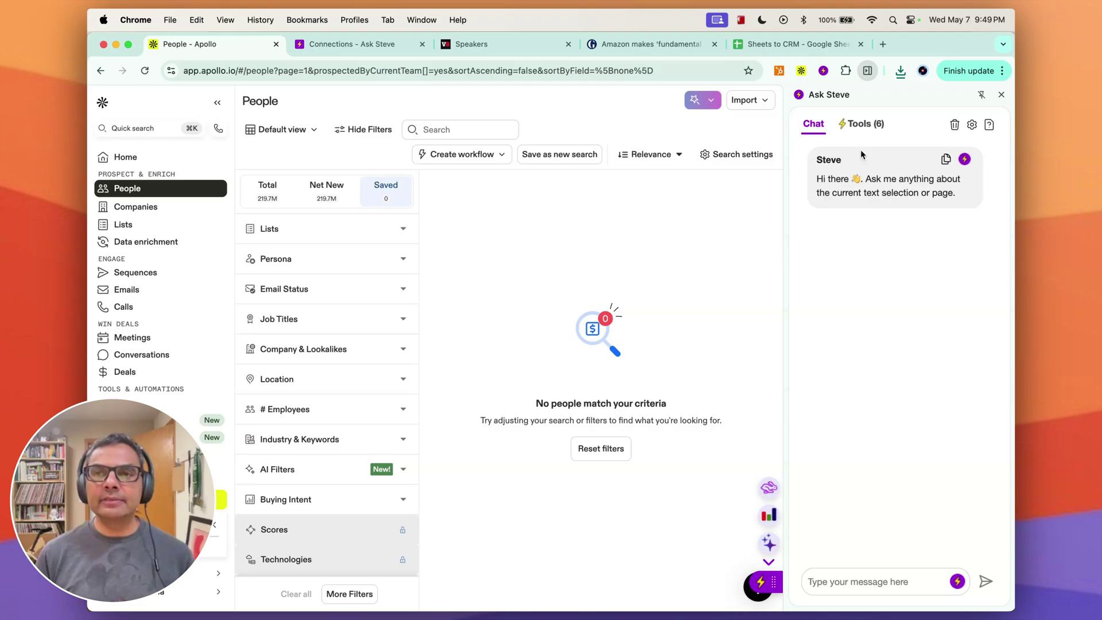
click(863, 124)
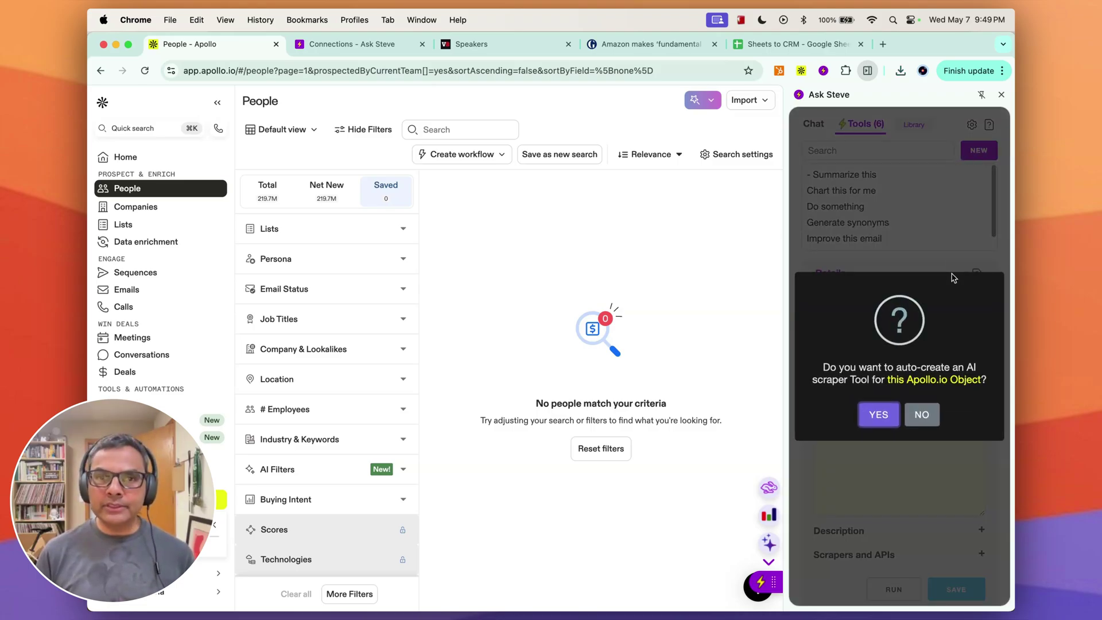
click(878, 421)
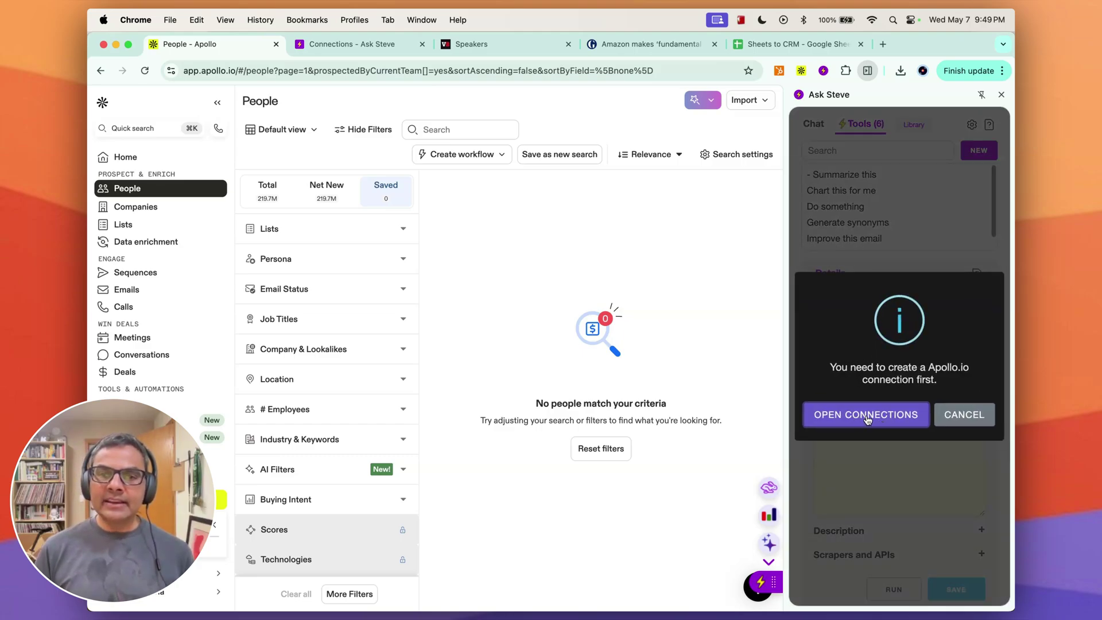
click(868, 420)
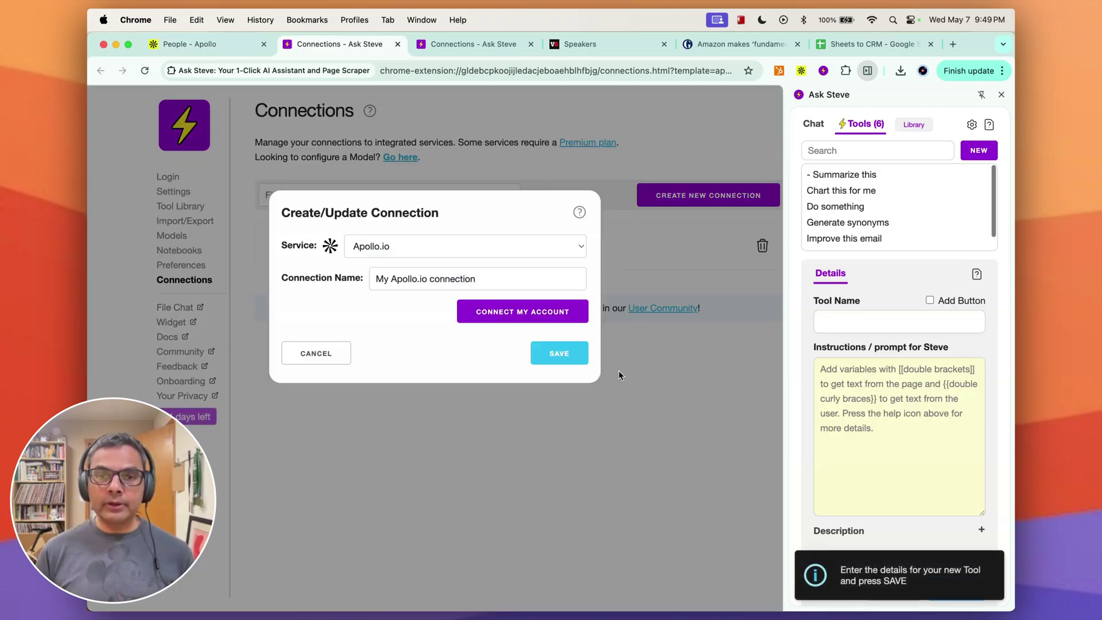
Connect the Apollo.io account by authorizing Ask Steve's access, and save the connection as My Apollo.io connection.
click(505, 317)
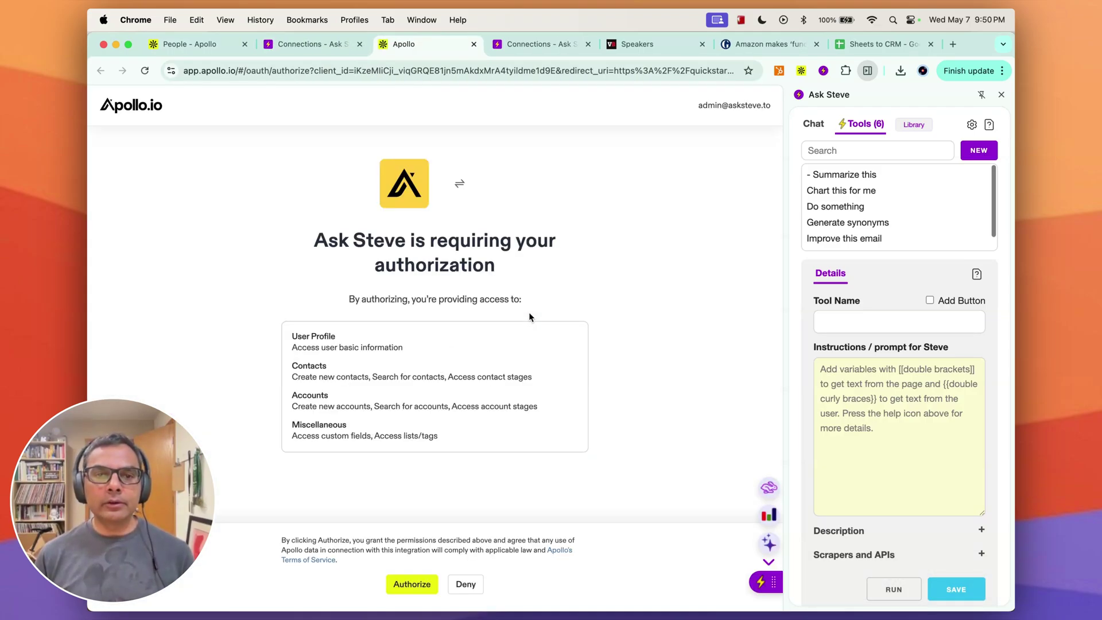
click(436, 590)
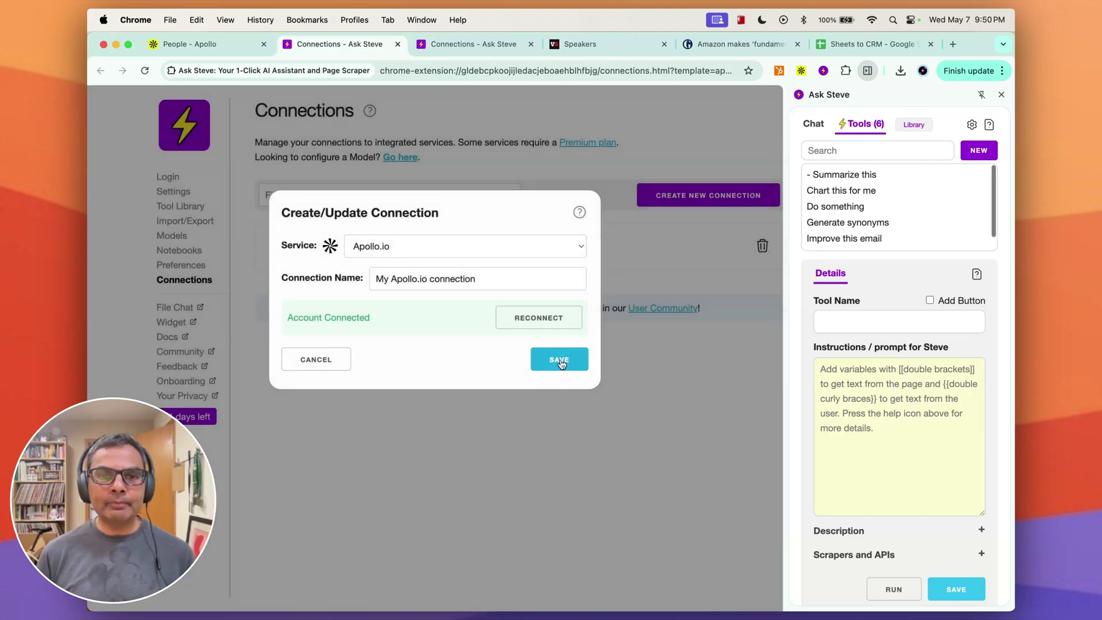
click(560, 360)
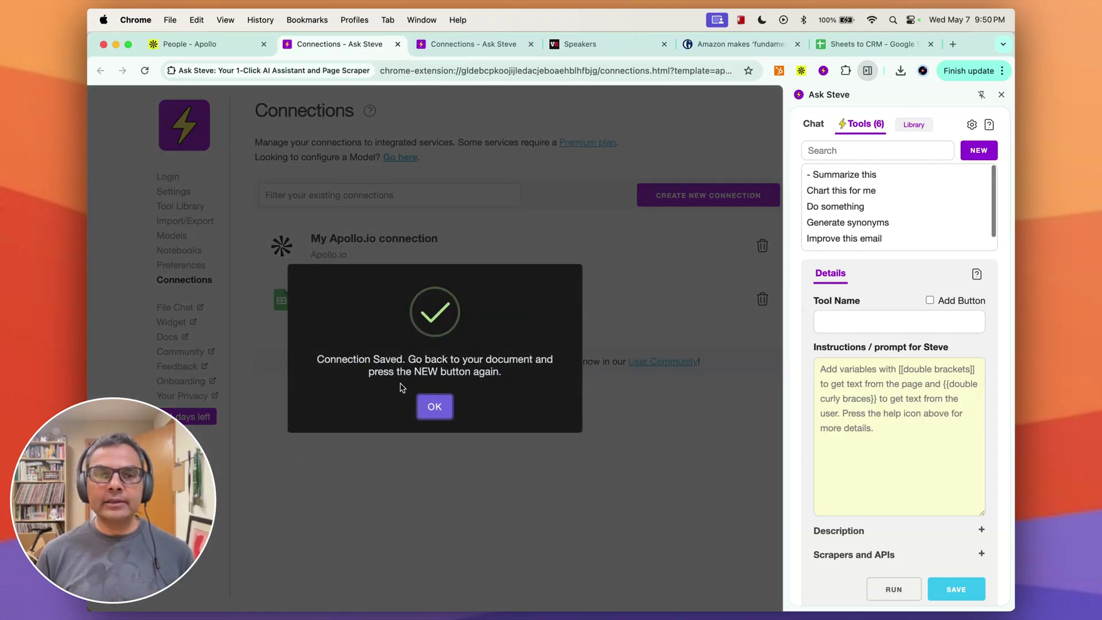
click(435, 406)
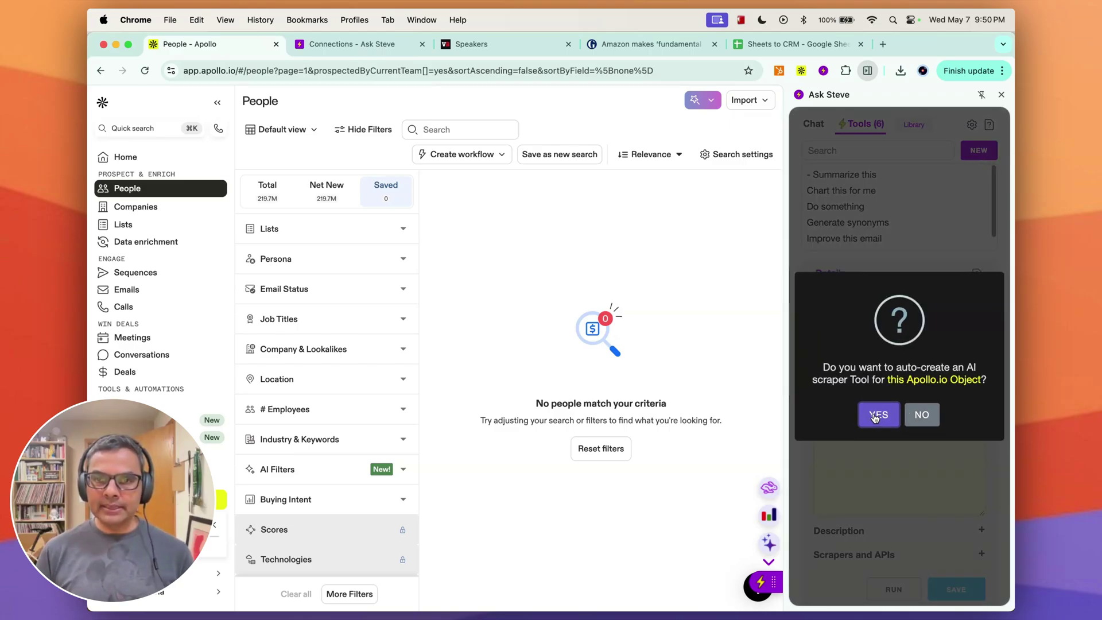
Auto-create the AI scraper tool for the Apollo.io People page and close the leftover Connections page.
click(875, 414)
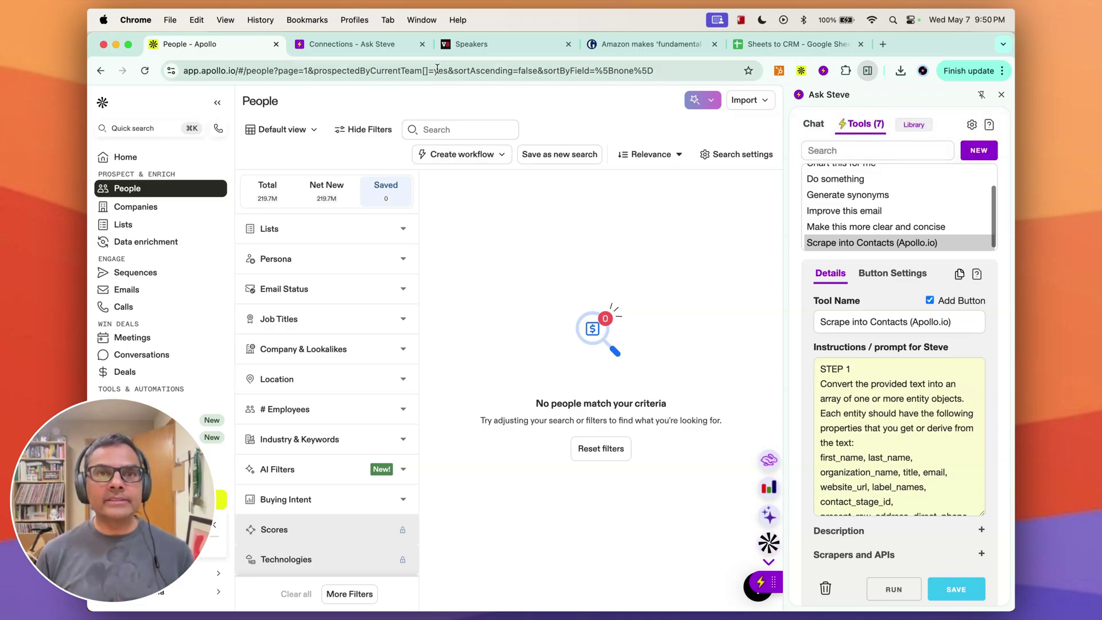
click(422, 45)
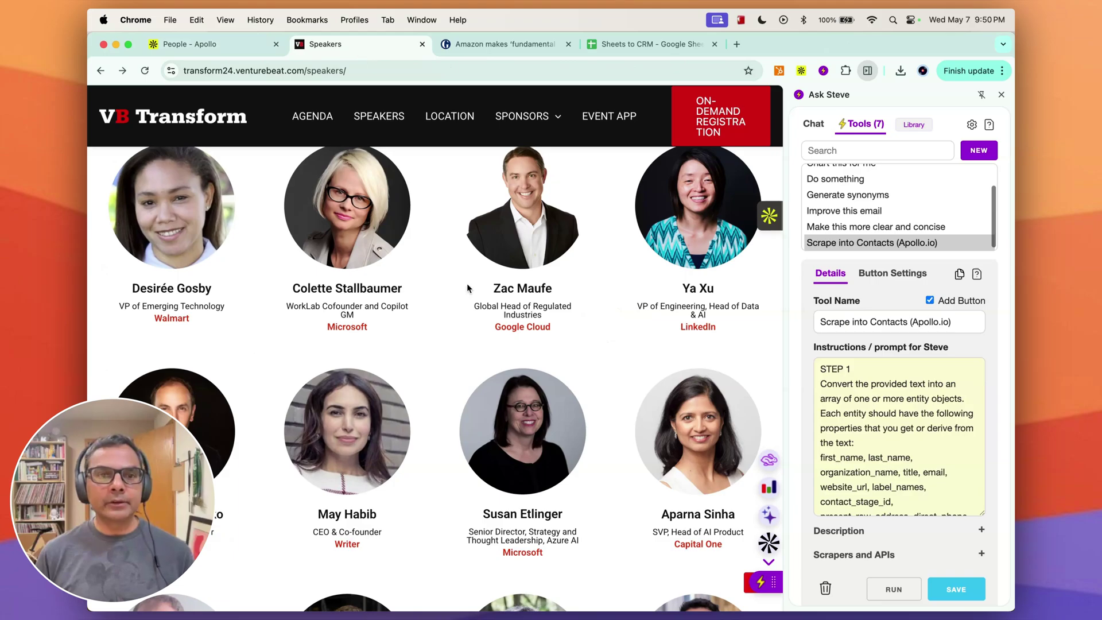
Scrape the row of four VB Transform speakers ending with Capital One's into Apollo contacts, and reload Apollo's People list.
drag(468, 288, 138, 290)
scroll(139, 286, down, 3)
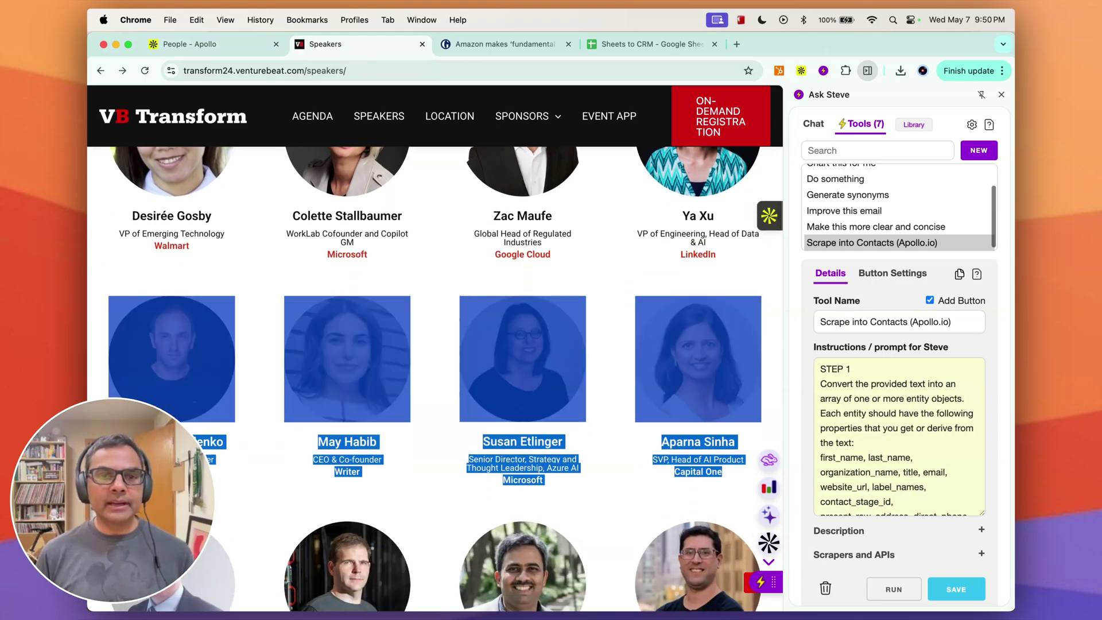
click(768, 542)
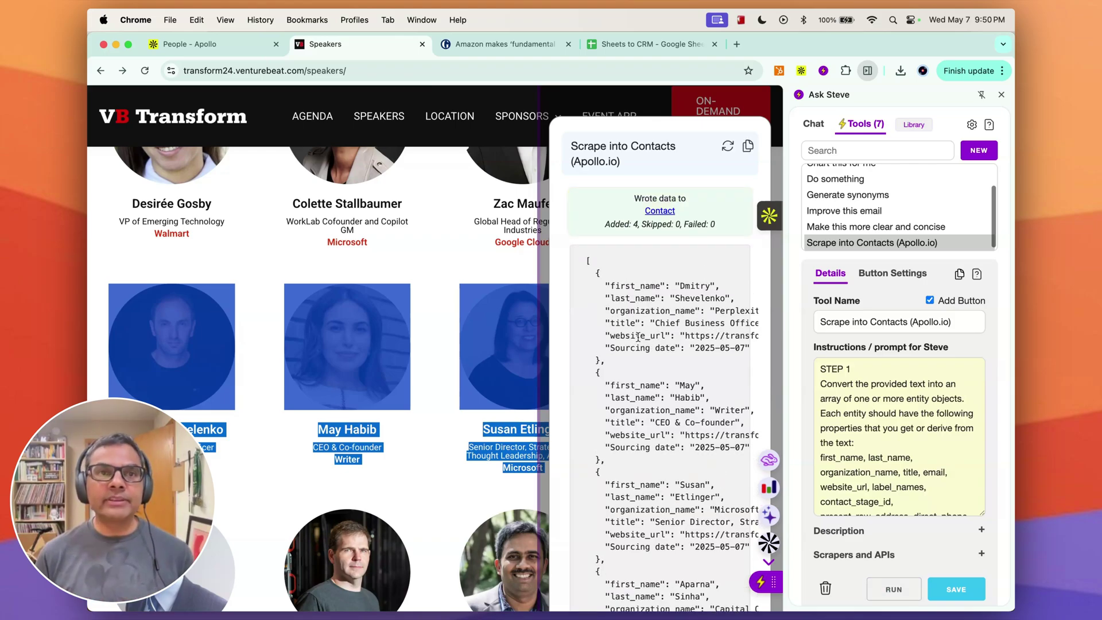
click(253, 44)
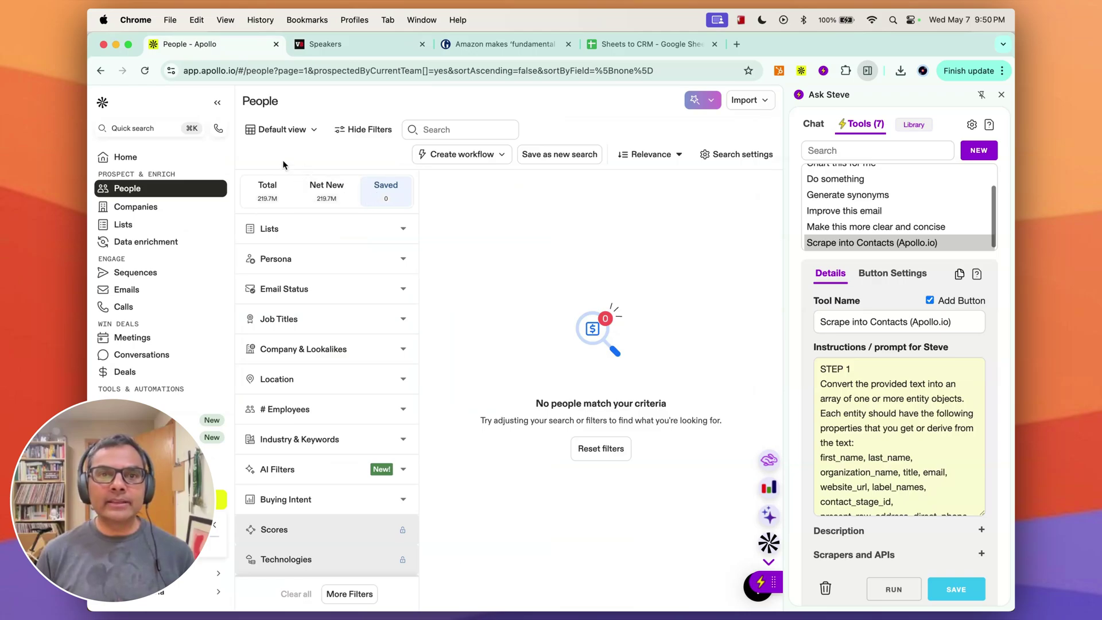
click(145, 70)
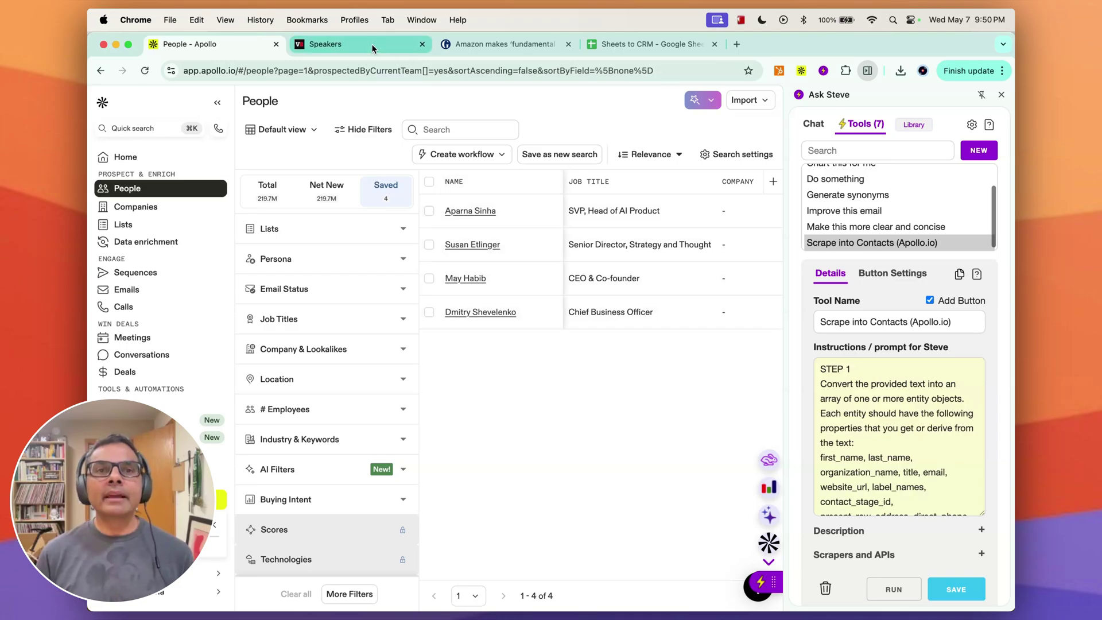
Scrape the Guardian article's paragraph about Amazon's director of robotics into Apollo contacts, and return to the People list.
click(494, 46)
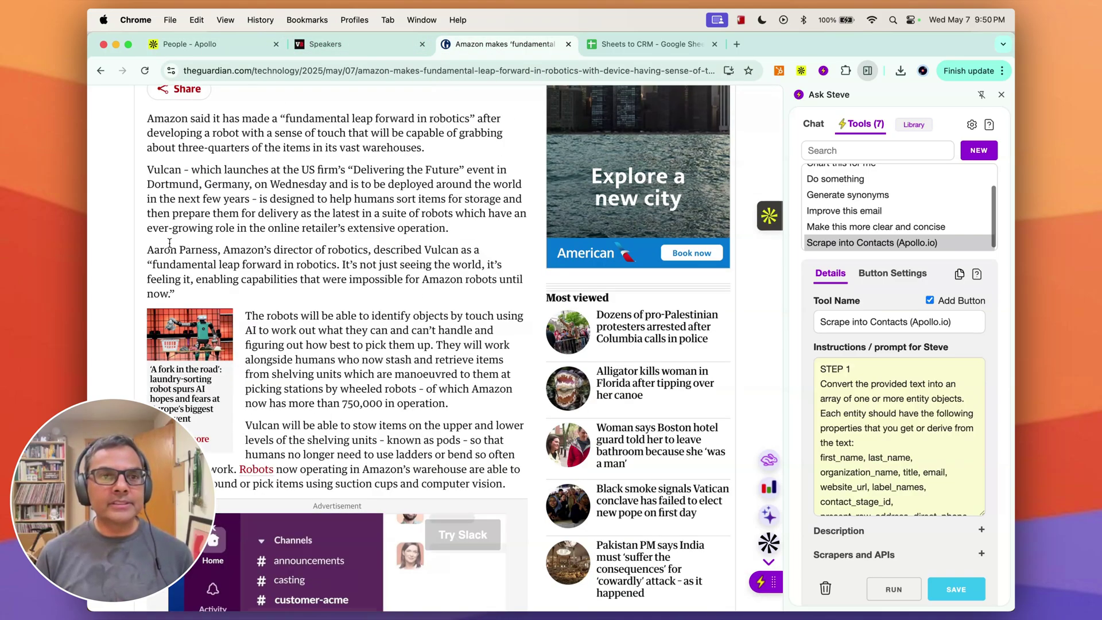
drag(147, 249, 175, 294)
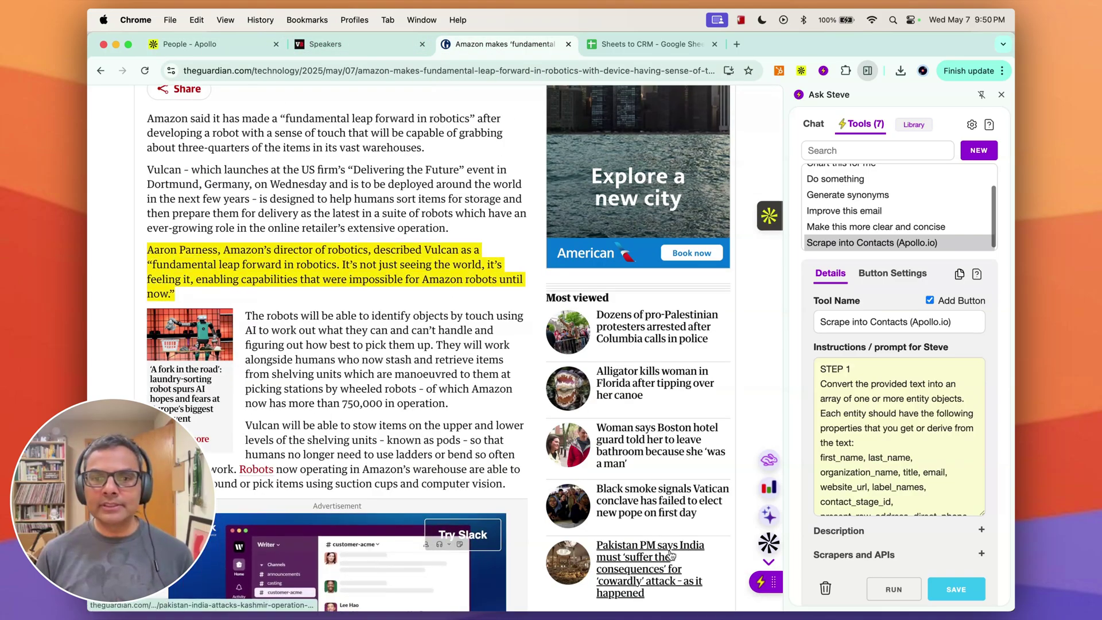
click(769, 542)
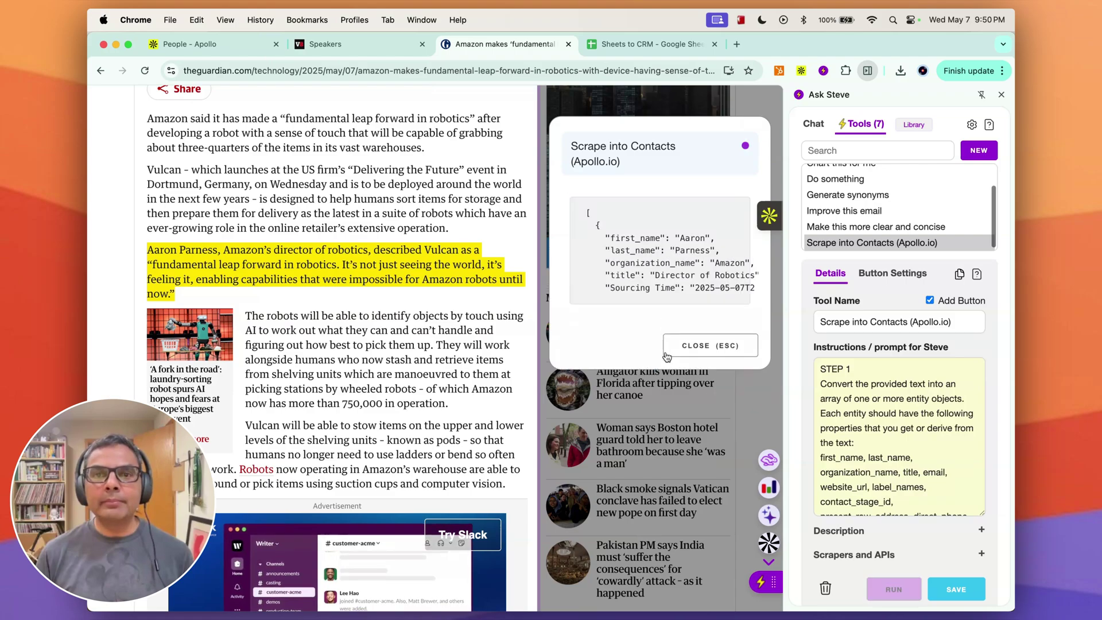
click(216, 53)
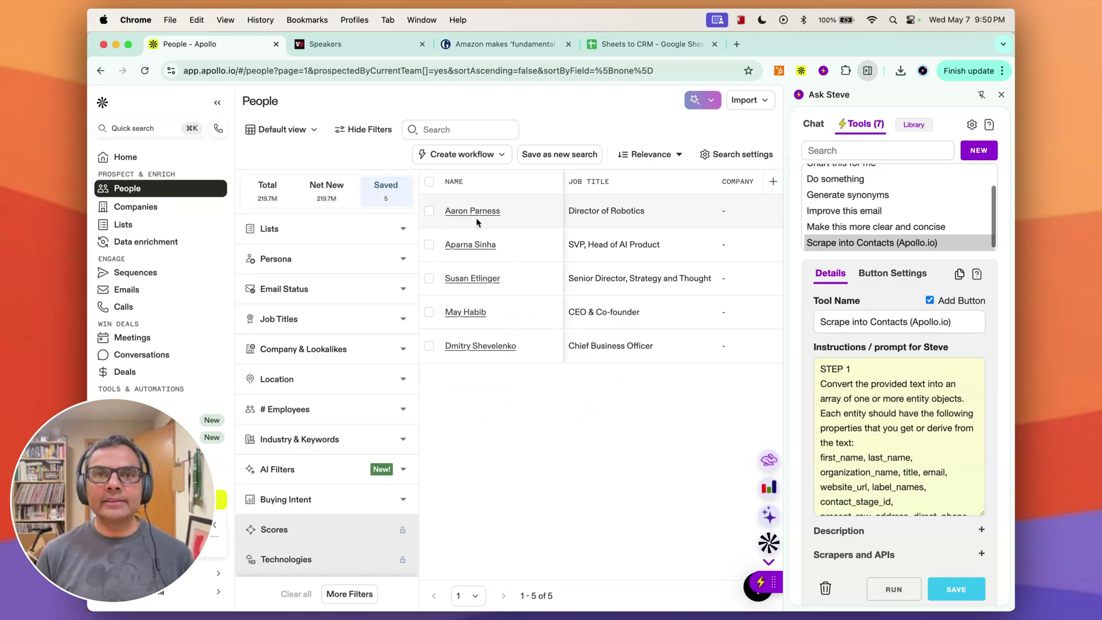
Scrape all the leads in the Sheets to CRM spreadsheet into Apollo contacts, and reload Apollo's People list.
click(654, 52)
click(1002, 95)
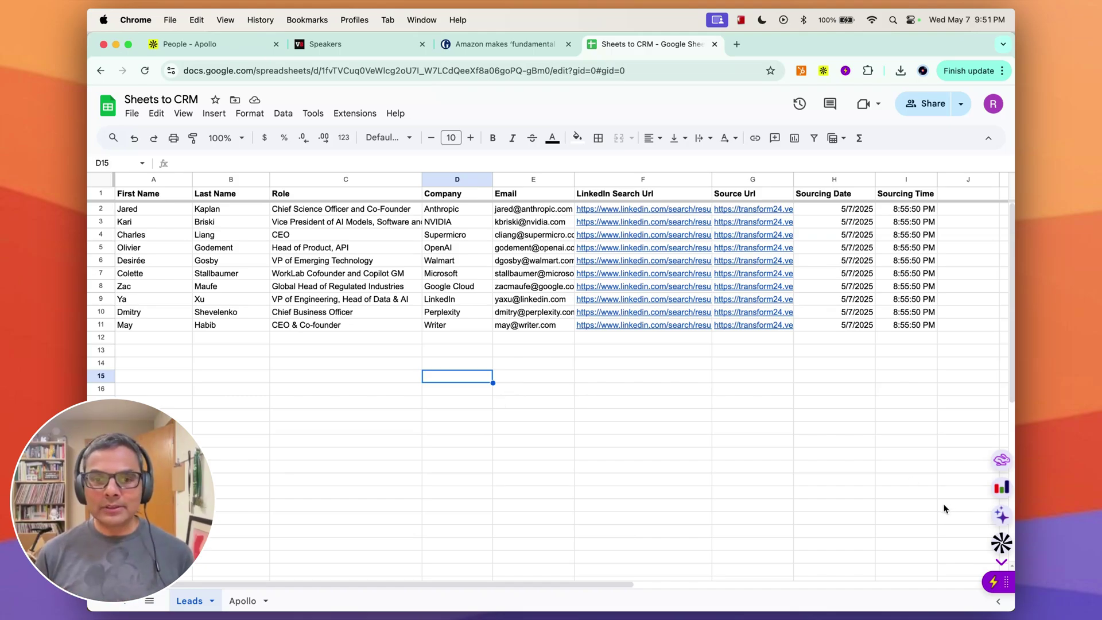
click(1002, 544)
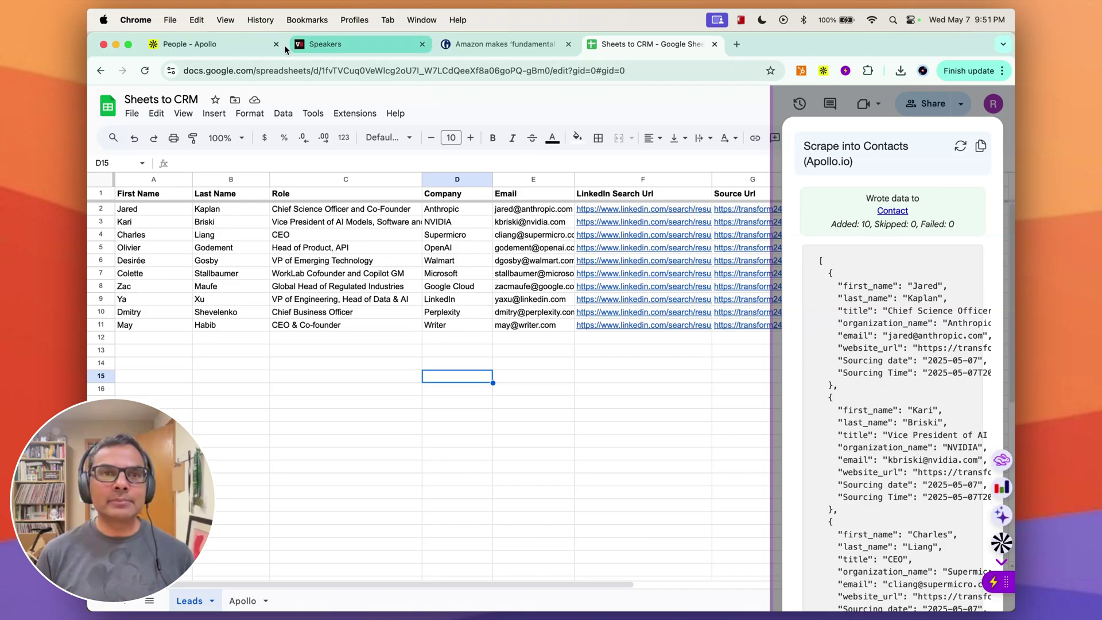
click(190, 44)
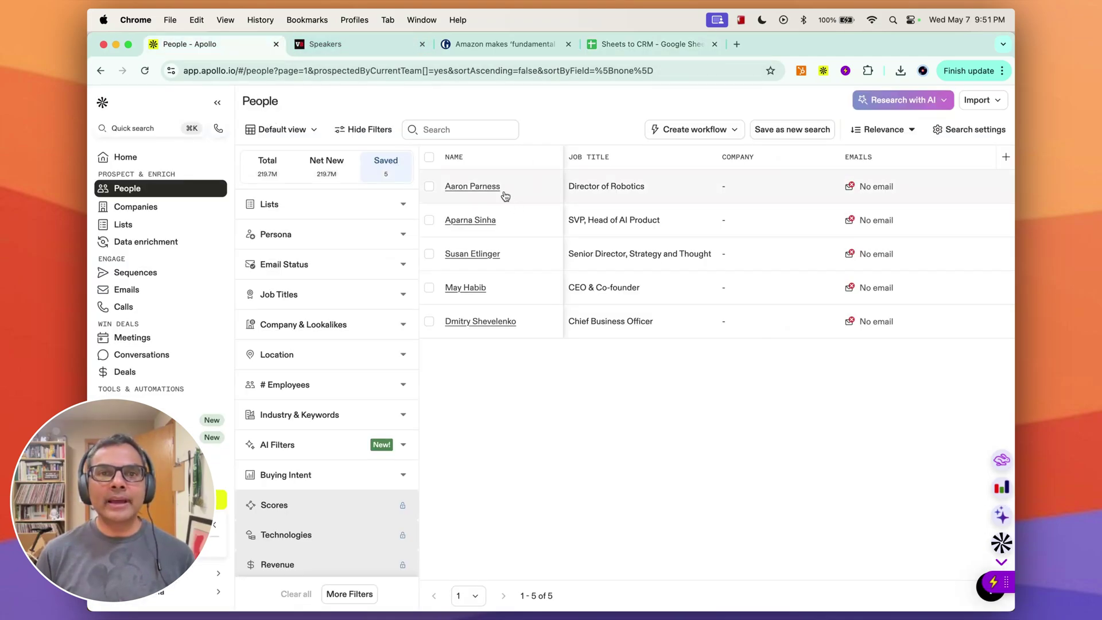
click(145, 70)
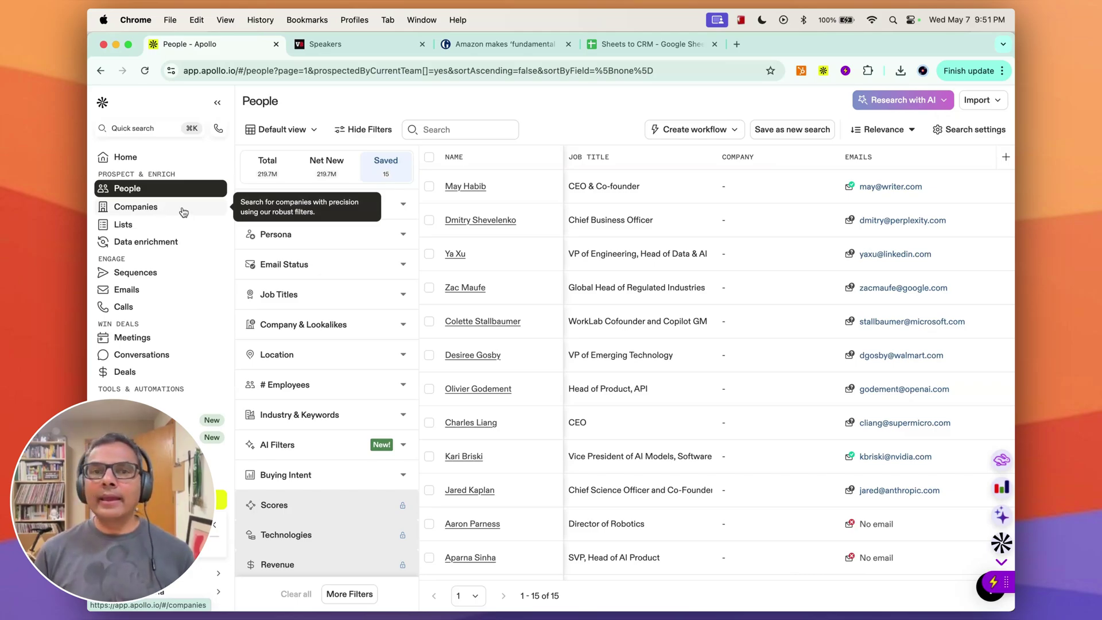
Open the Scrape into Contacts (Apollo.io) tool in Ask Steve's list of tools.
click(992, 583)
click(861, 123)
scroll(904, 236, down, 1)
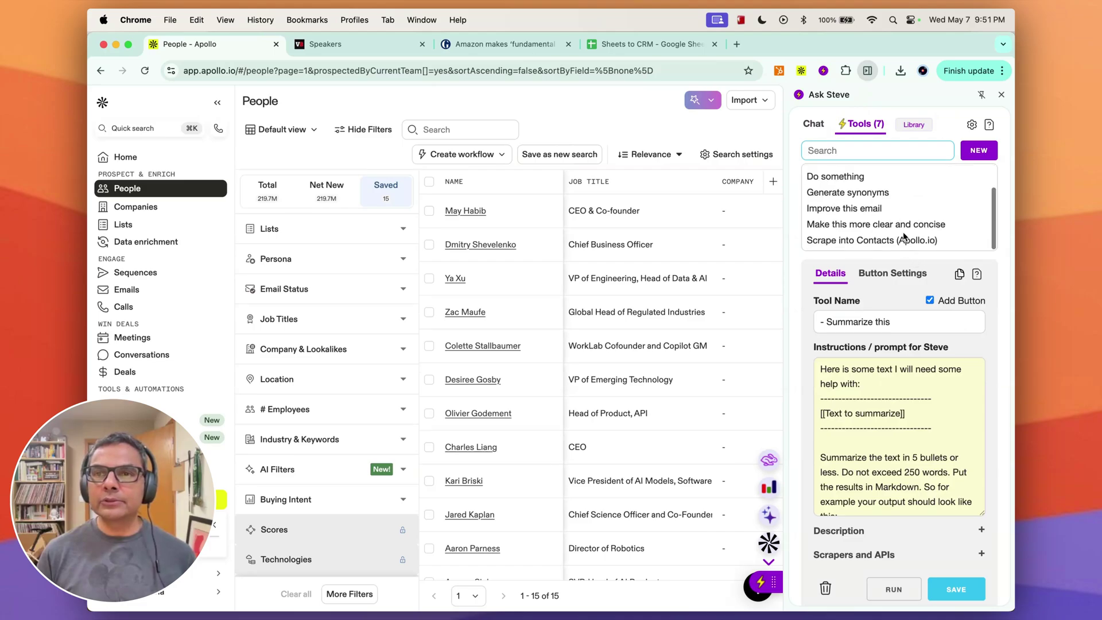
click(866, 244)
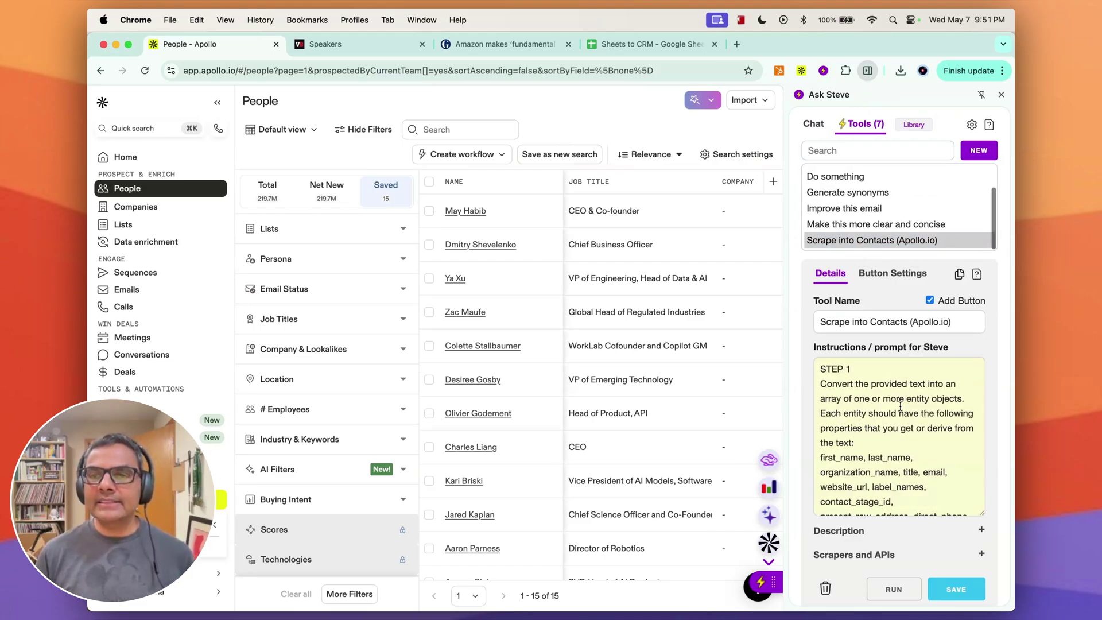
Examine STEP 1 of the tool's prompt, covering the entity properties, formatting rules, page data variables and allowed picklist values.
scroll(897, 405, down, 2)
scroll(898, 404, up, 2)
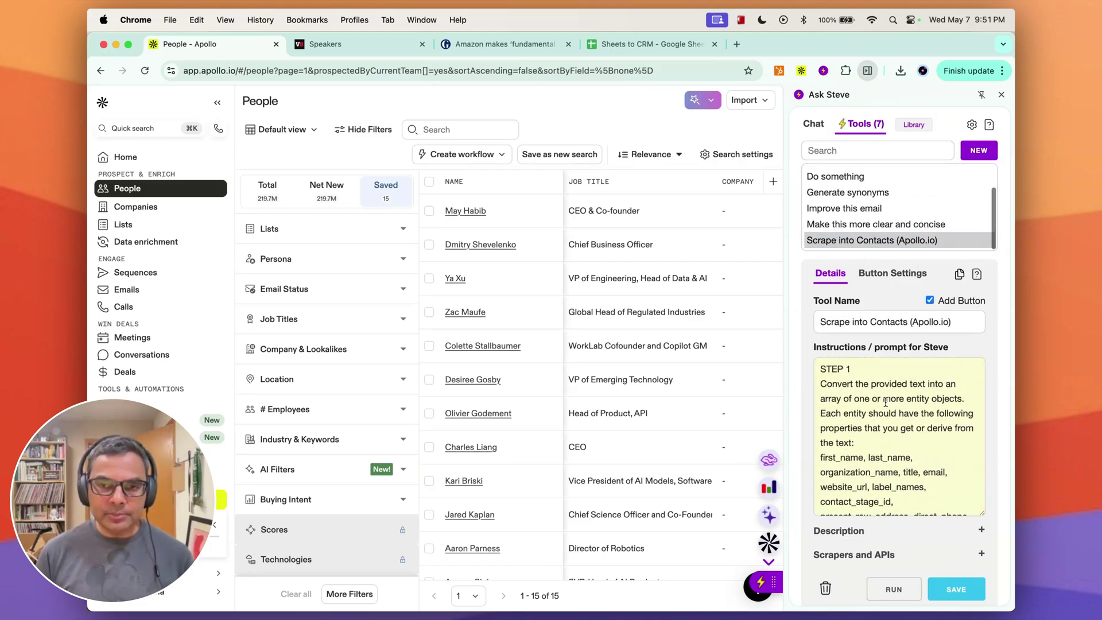
scroll(883, 402, down, 1)
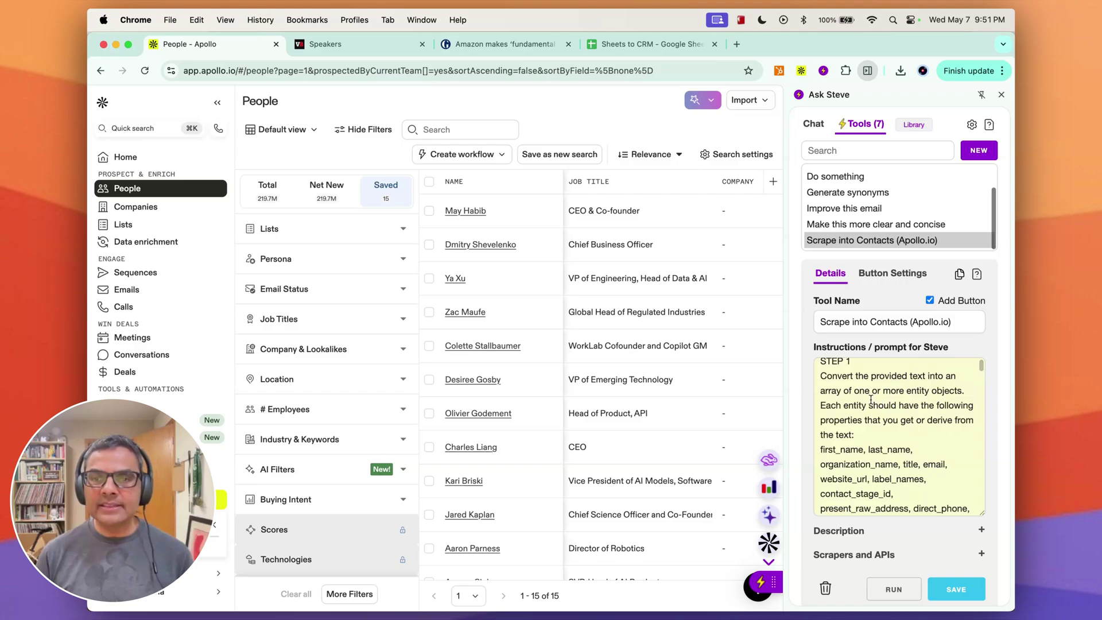
scroll(866, 396, down, 2)
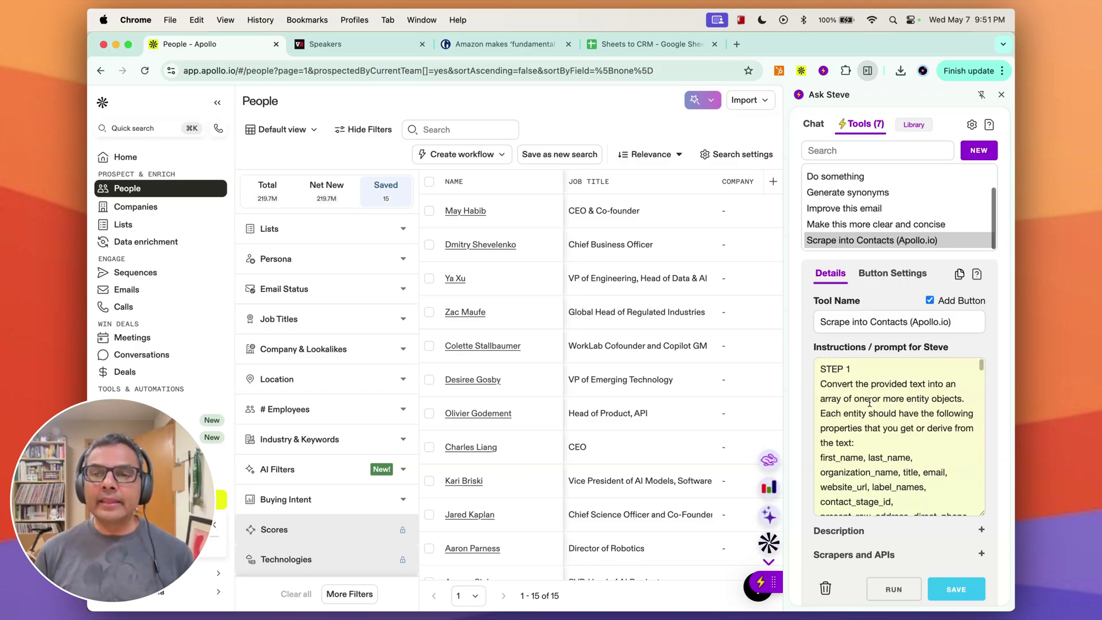
scroll(859, 441, down, 2)
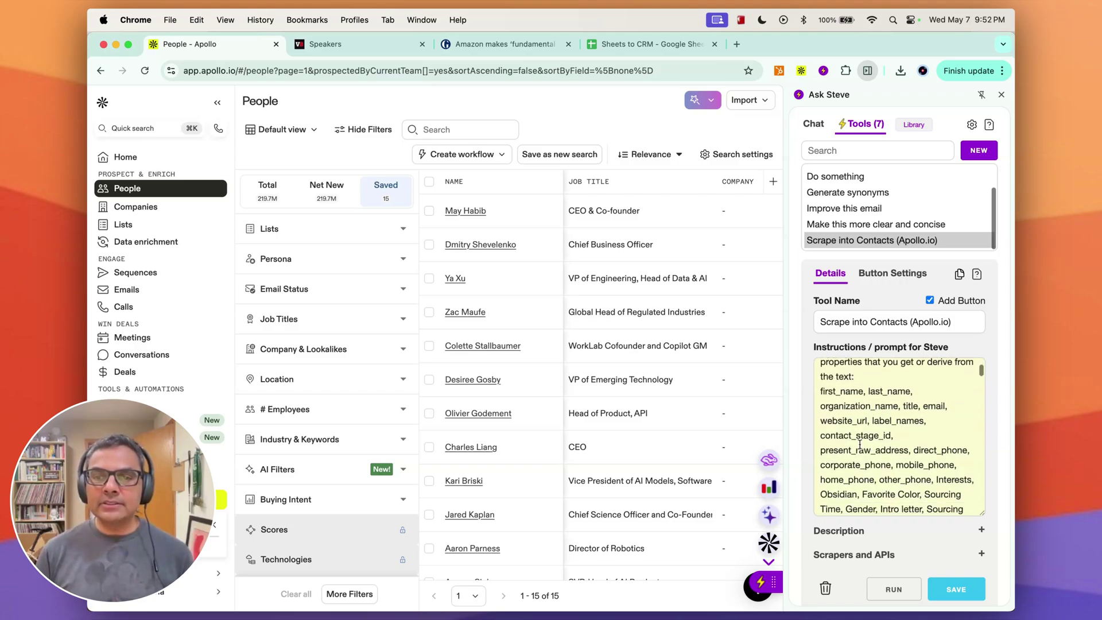
scroll(884, 482, down, 2)
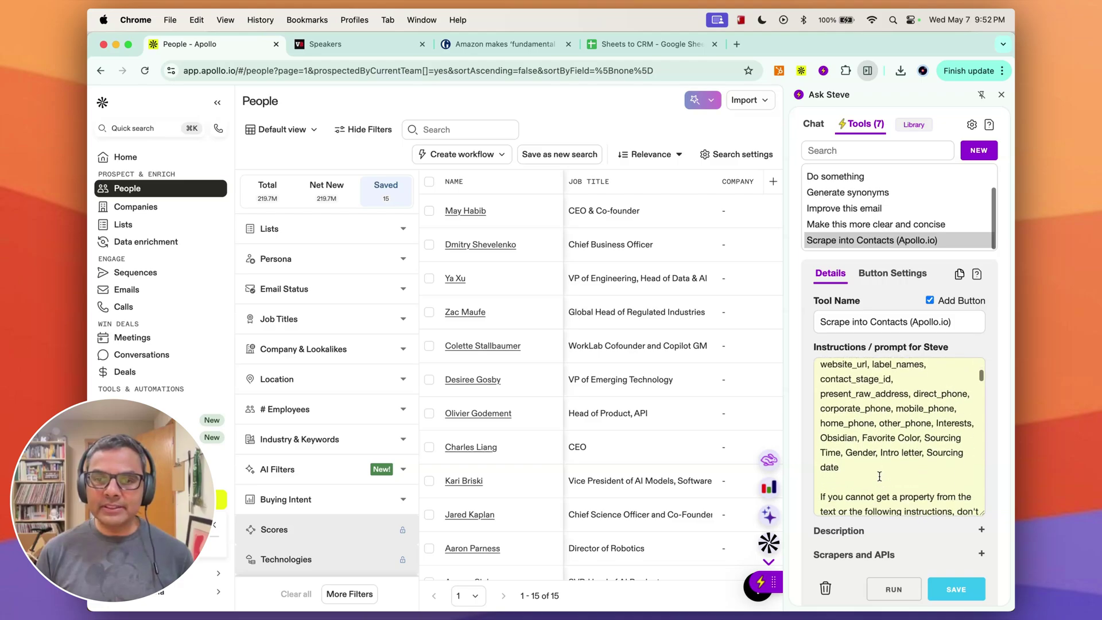
scroll(876, 477, down, 2)
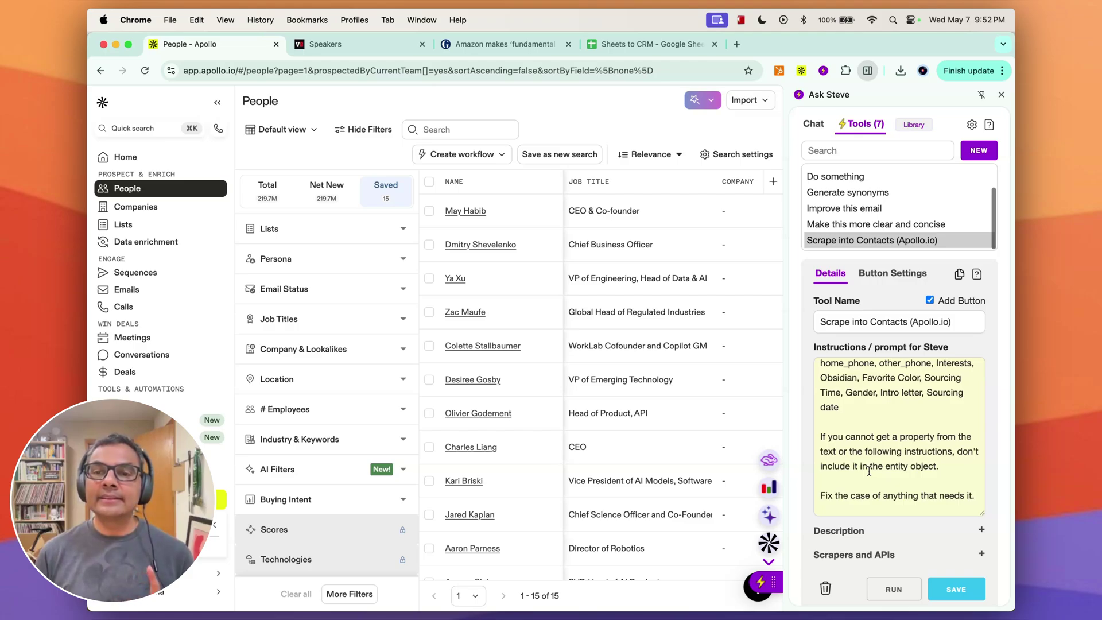
scroll(870, 472, down, 10)
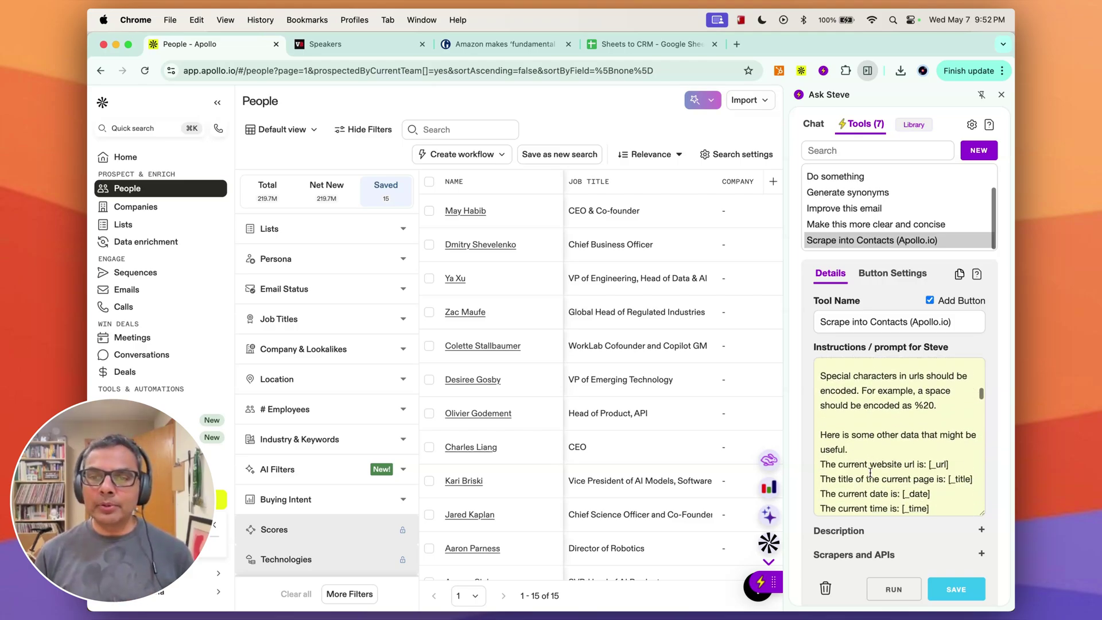
scroll(872, 470, down, 2)
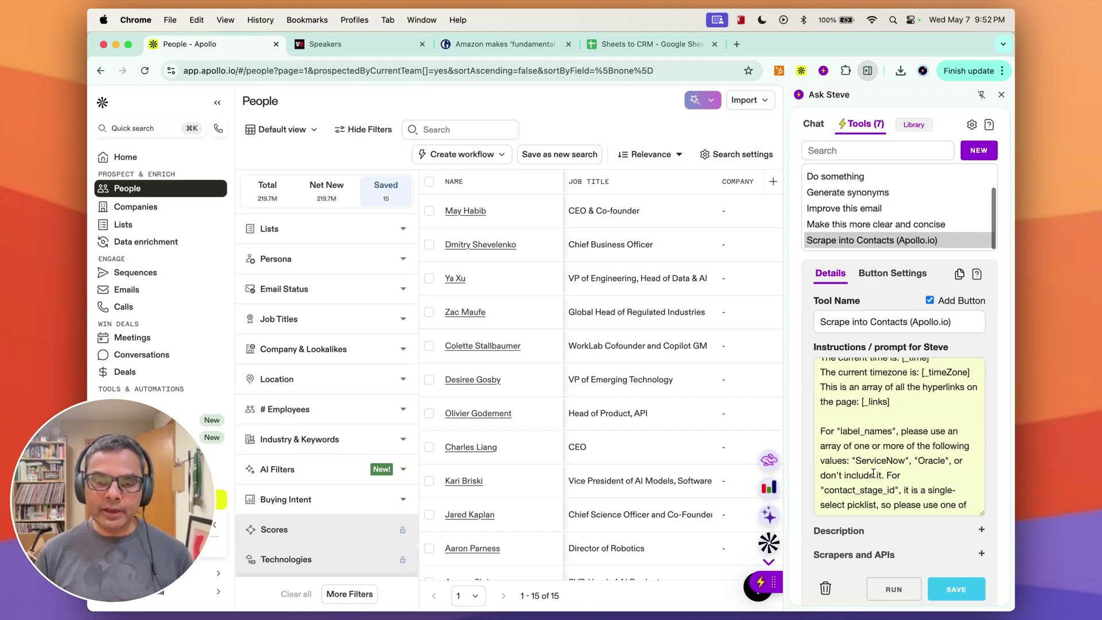
scroll(873, 473, down, 10)
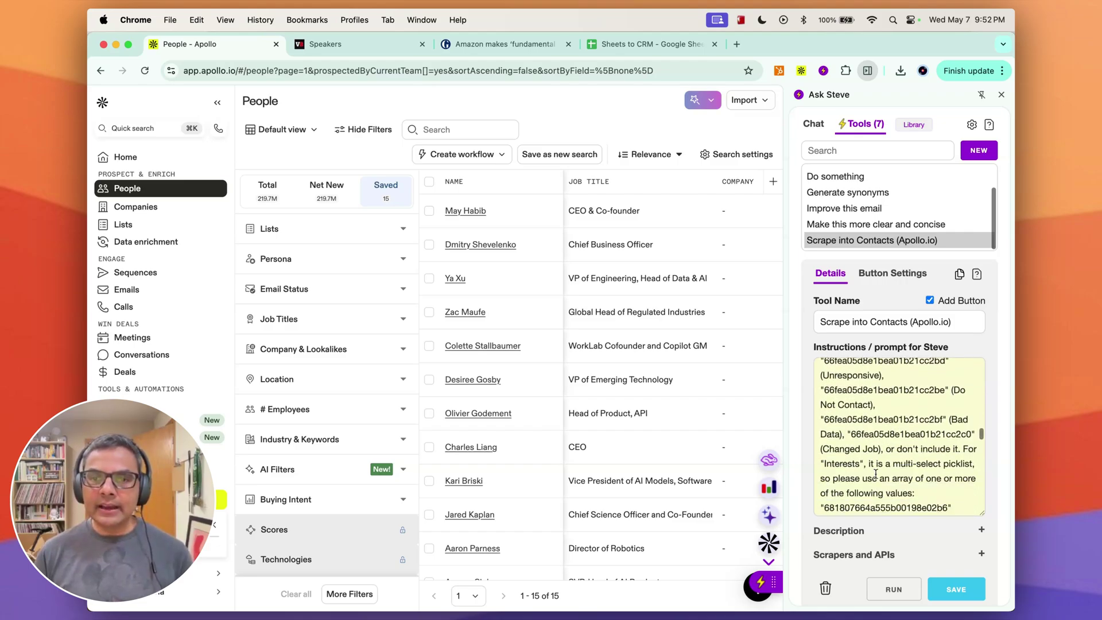
scroll(875, 473, down, 10)
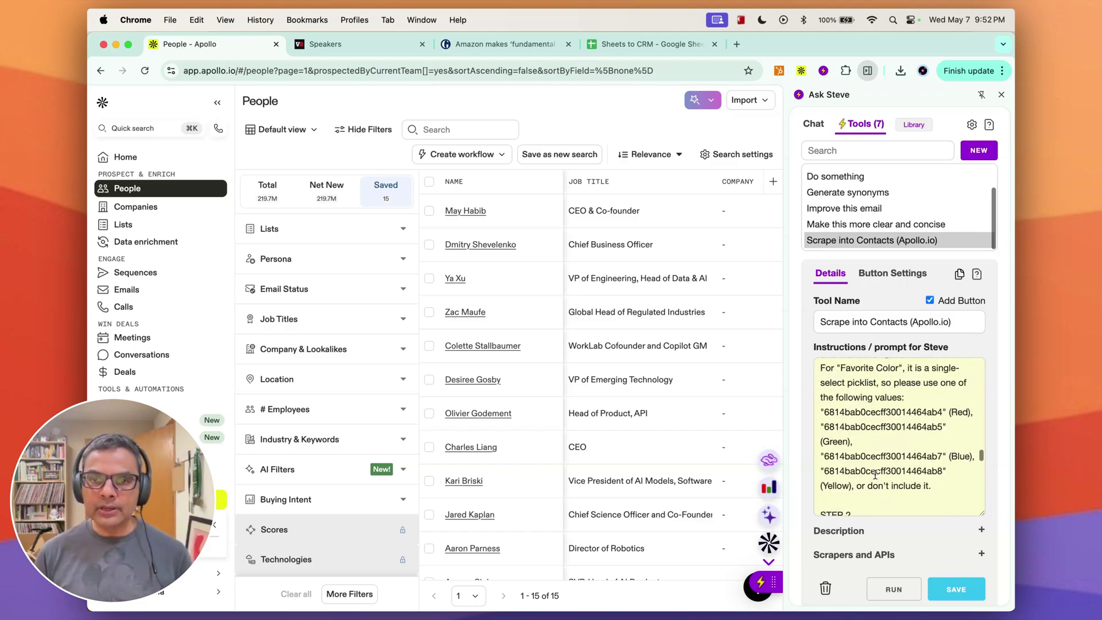
scroll(873, 474, down, 3)
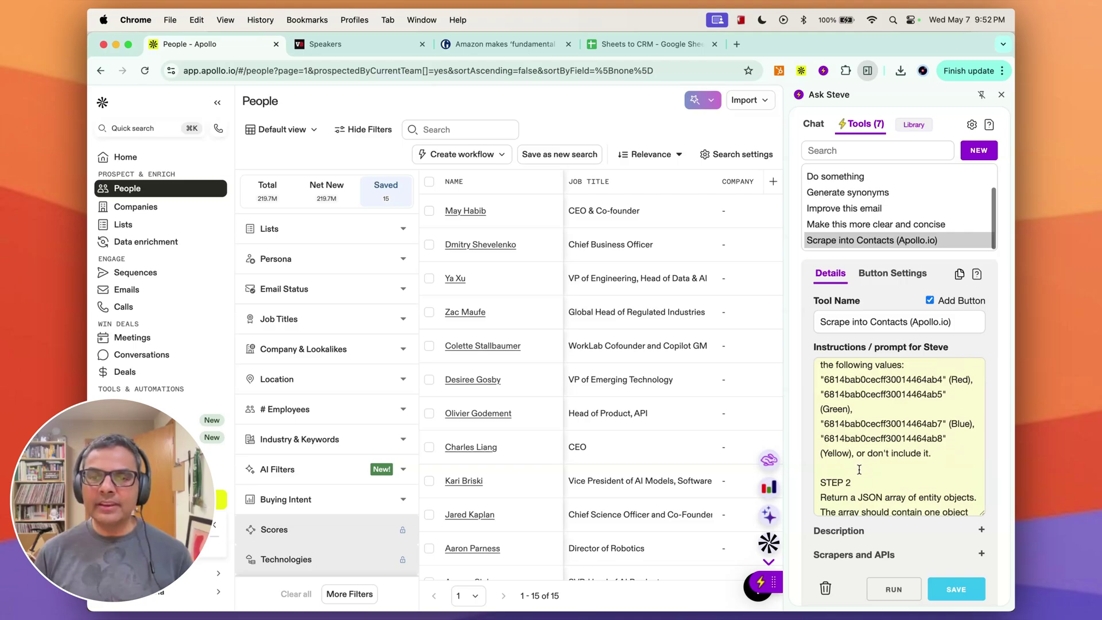
Examine STEP 2 of the tool's prompt, covering the JSON output format for Apollo.io and the text placeholder.
click(833, 469)
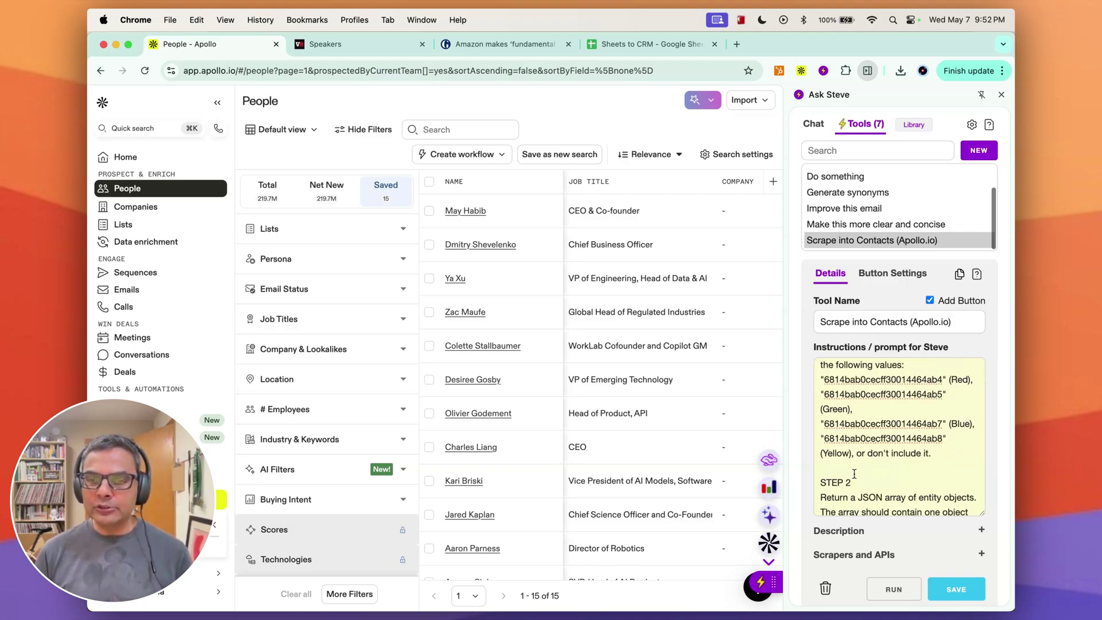
scroll(893, 476, down, 5)
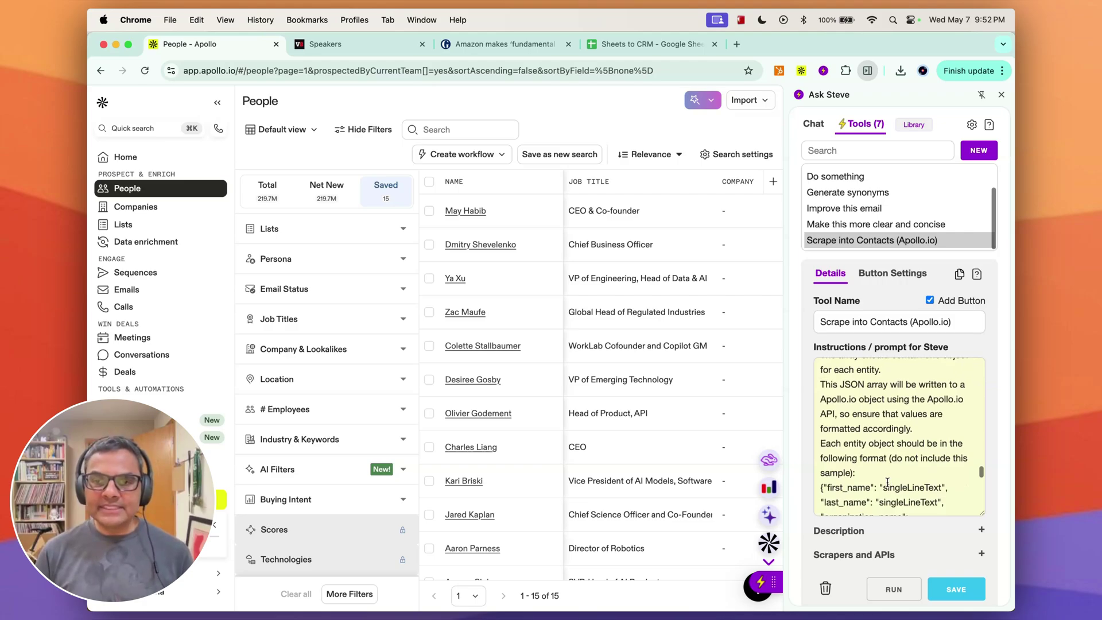
scroll(888, 482, up, 3)
scroll(888, 482, down, 5)
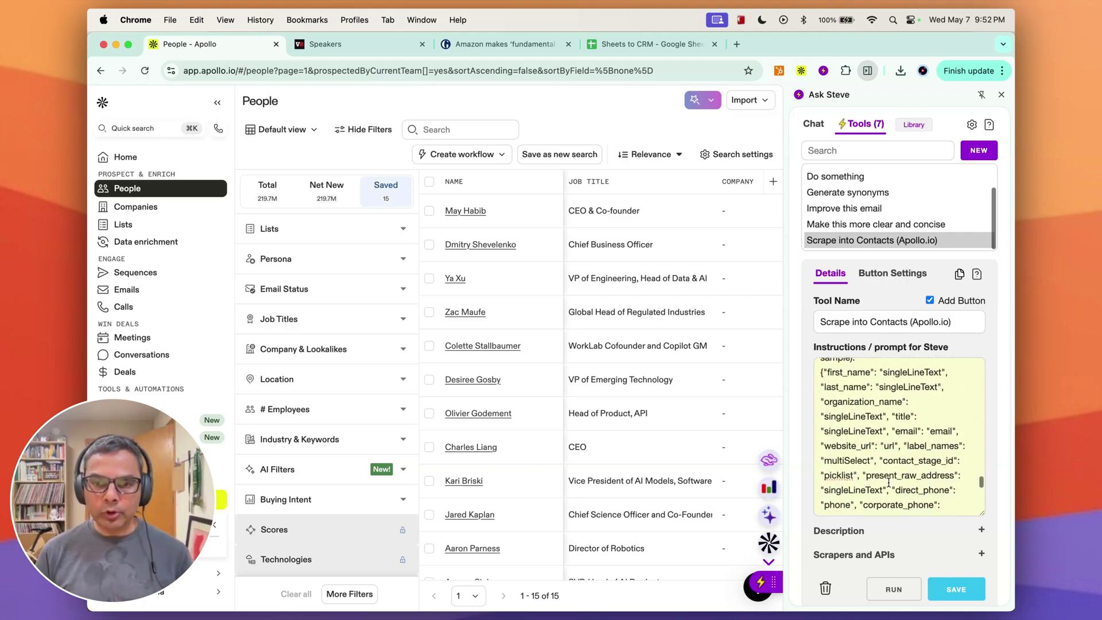
scroll(888, 483, down, 5)
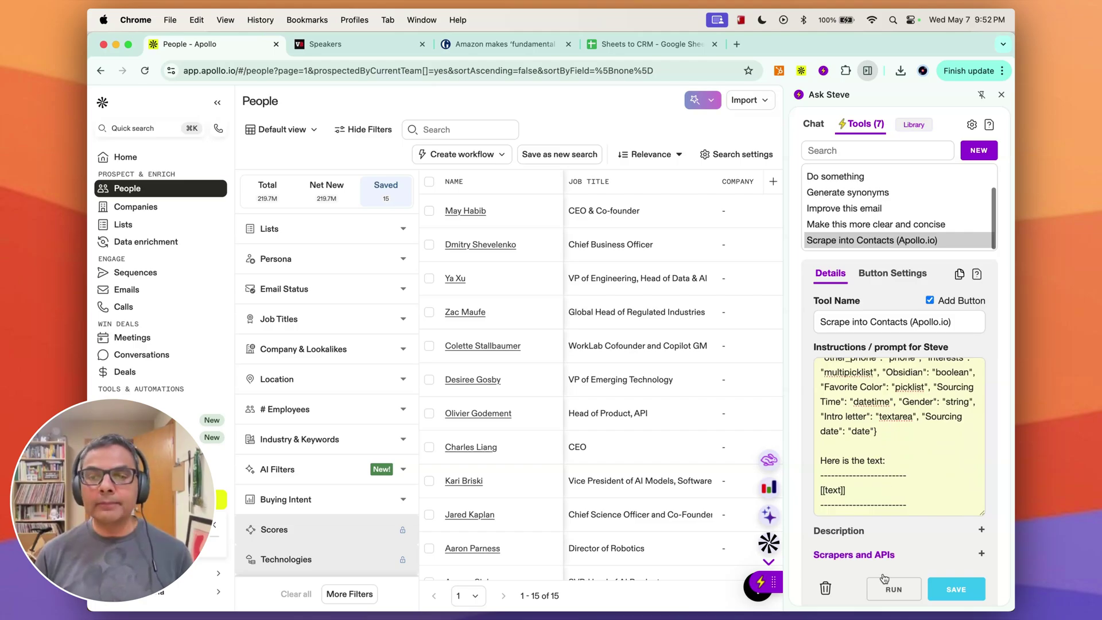
Expand the tool's Scrapers and APIs settings and check which Apollo.io object types the results can be written to.
click(892, 556)
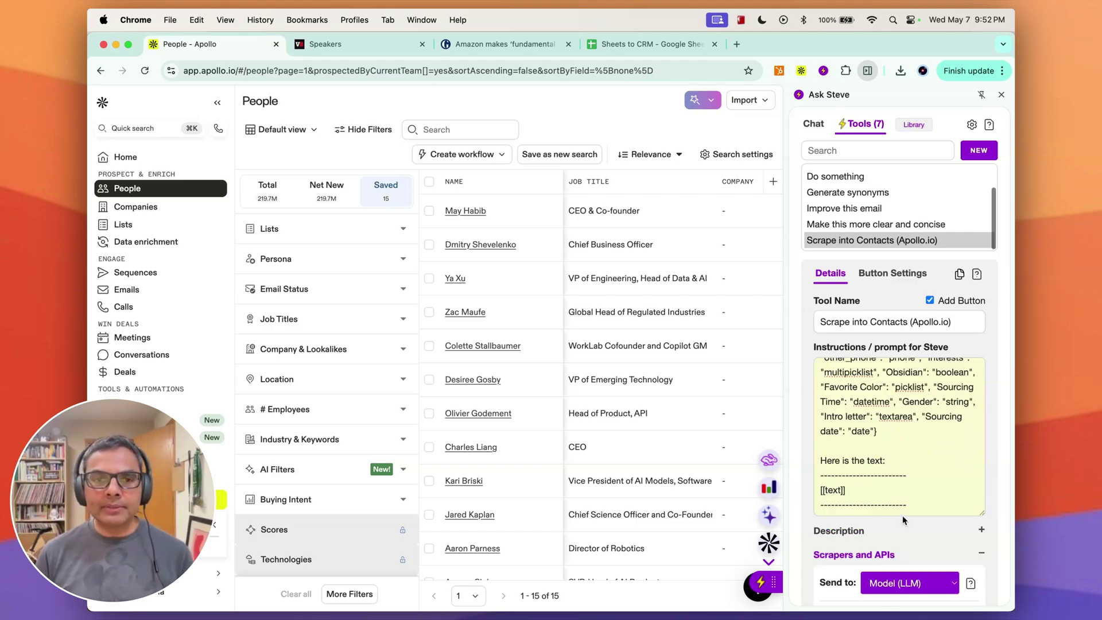
scroll(904, 522, down, 5)
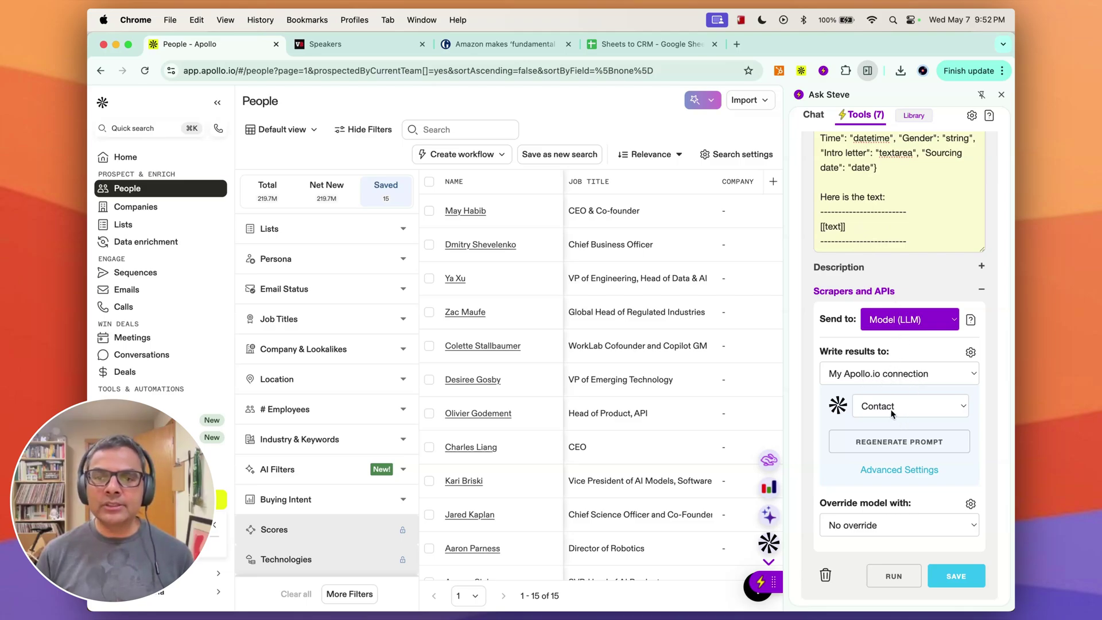
click(911, 413)
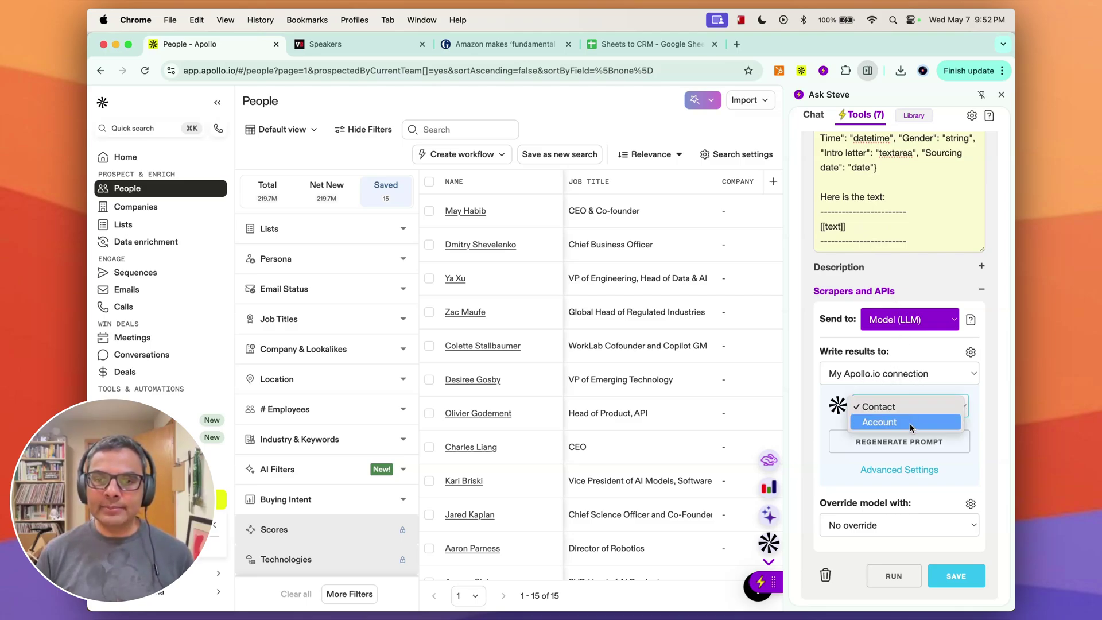
click(980, 411)
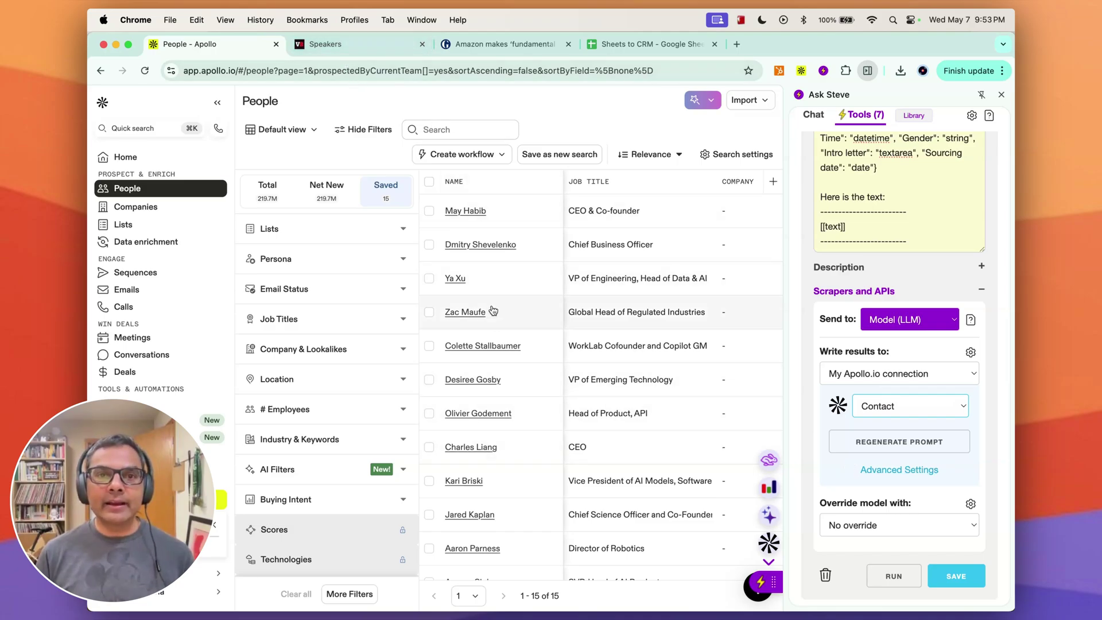
Scrape Writer's CEO from the VB Transform speakers page into Apollo contacts, then reload Apollo's People list and check it for duplicates.
click(365, 50)
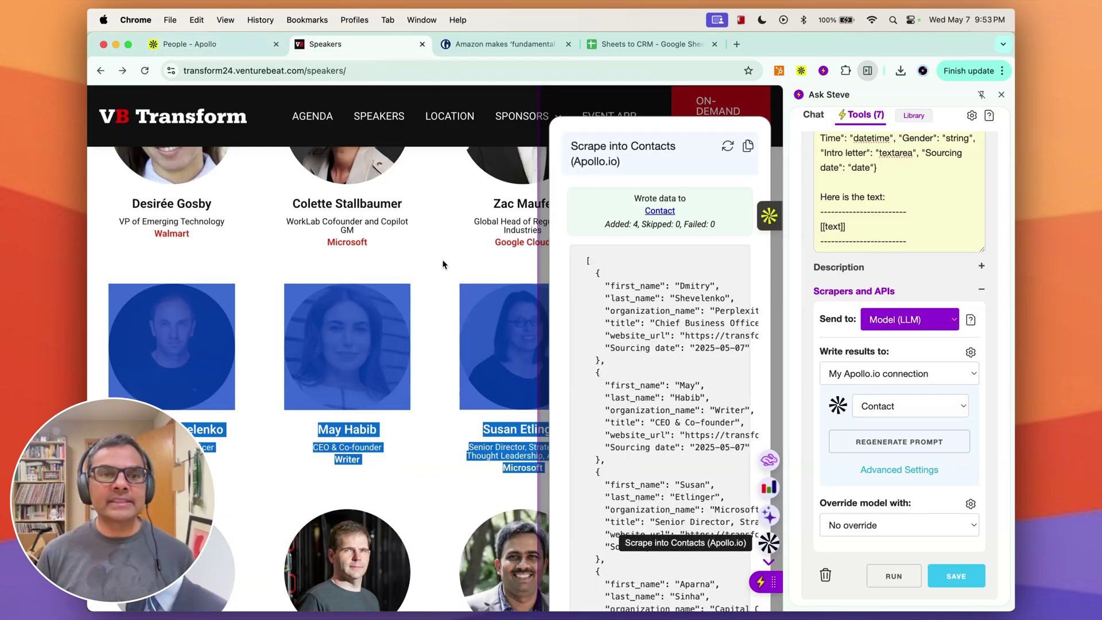
click(769, 516)
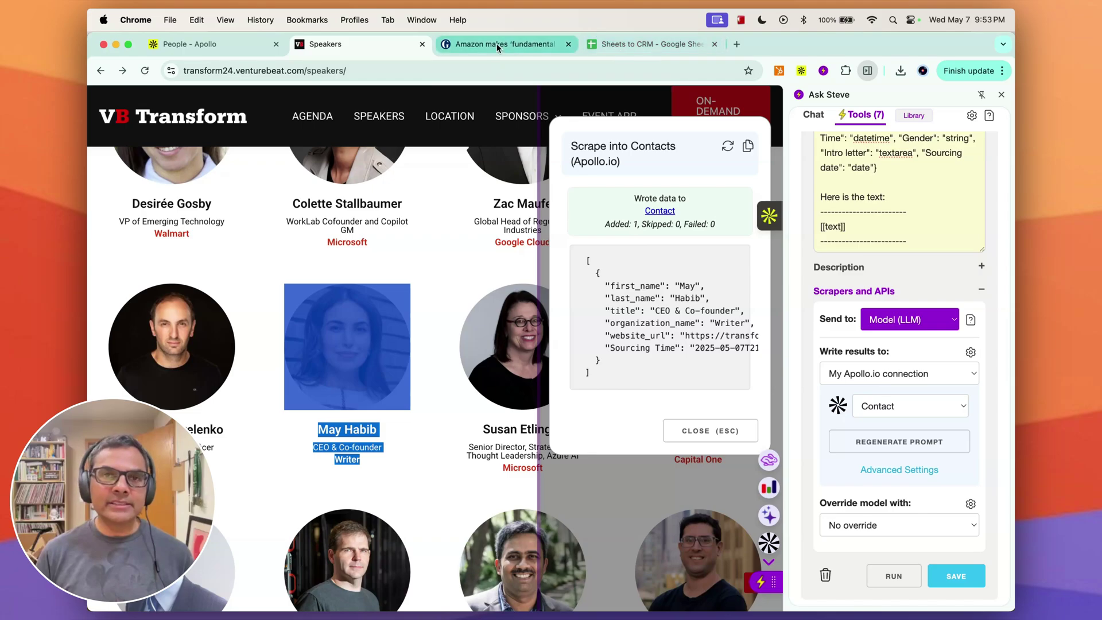
click(189, 45)
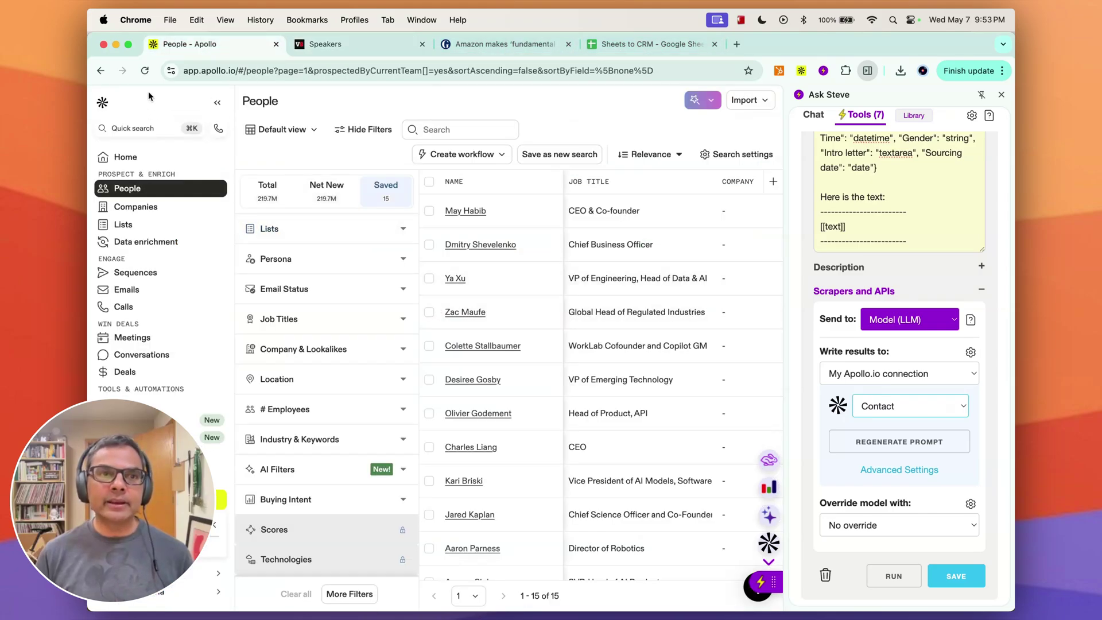
click(145, 70)
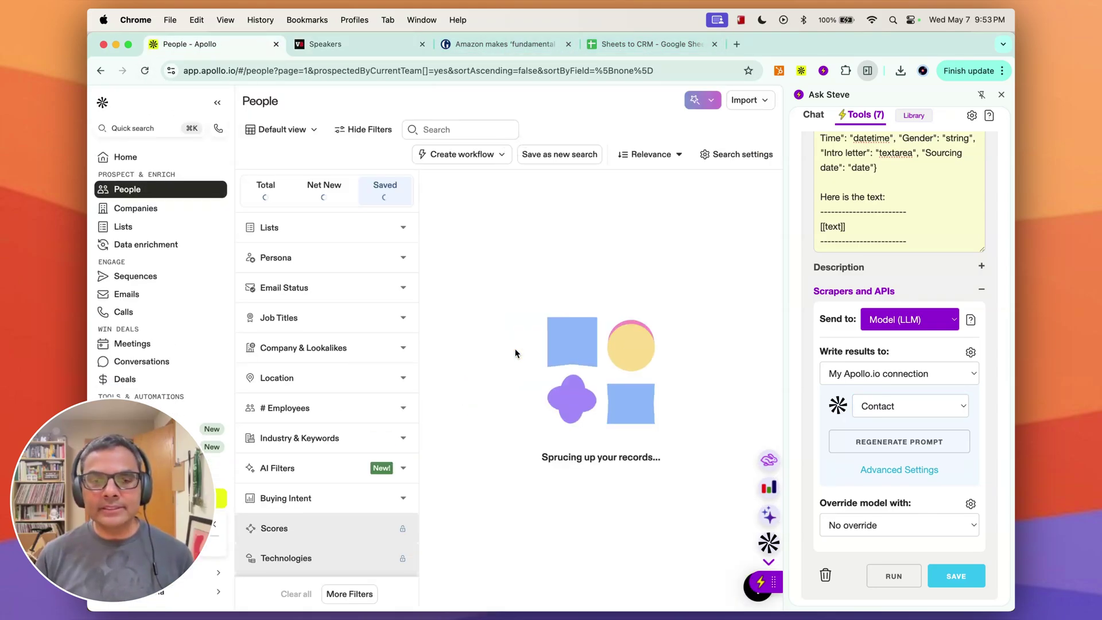
scroll(487, 372, down, 5)
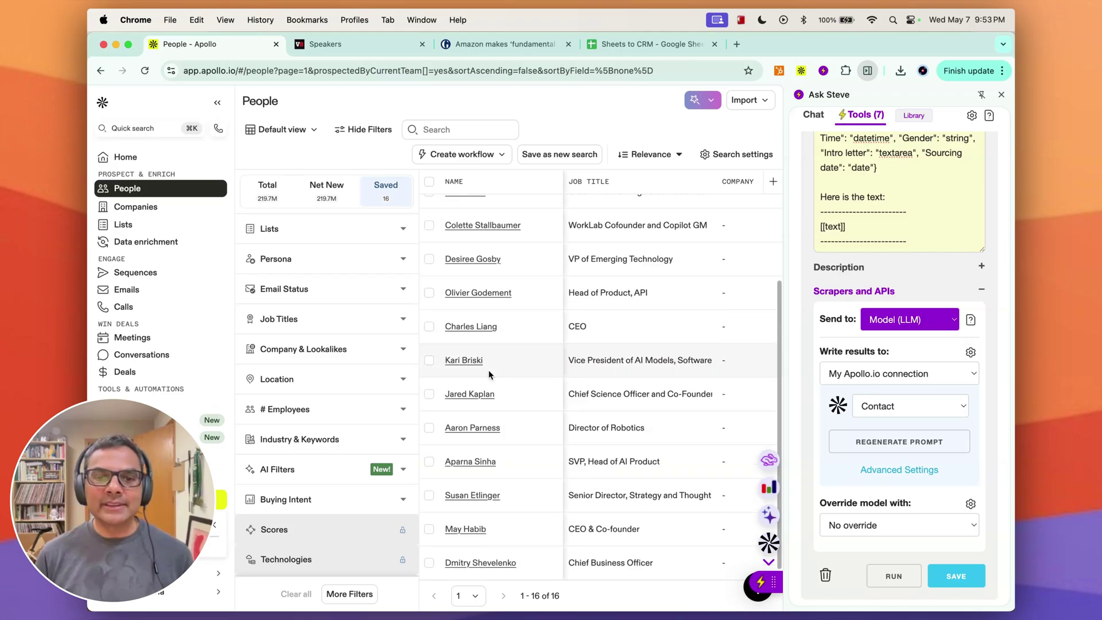
scroll(515, 320, up, 2)
scroll(515, 315, up, 3)
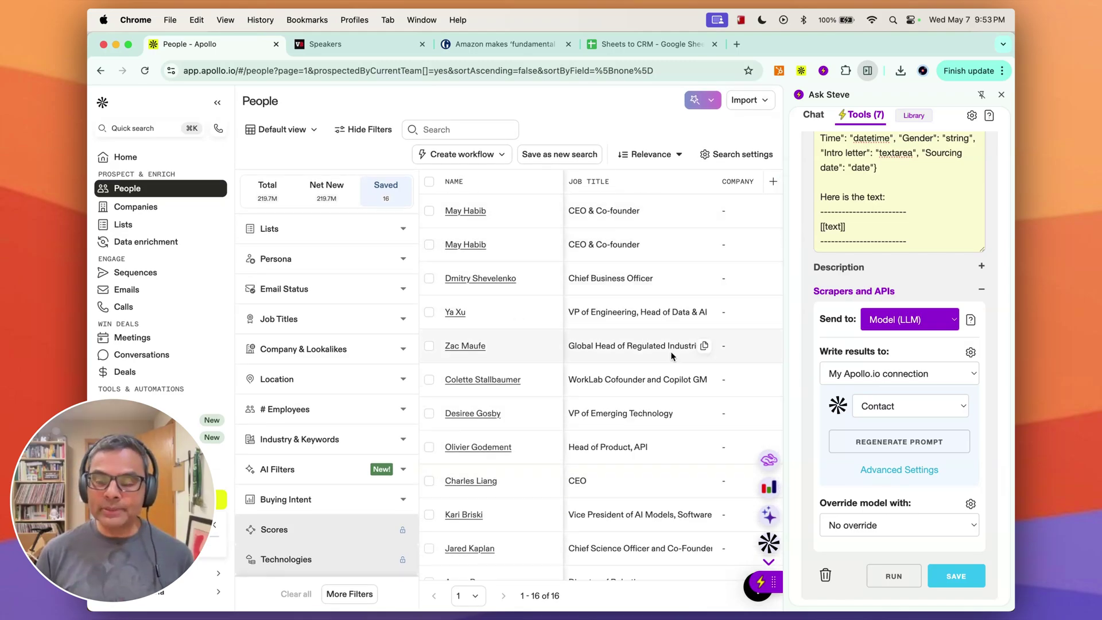
Set the tool's advanced scraper settings to Skip Duplicates, with first_name as a key column to match on.
click(894, 471)
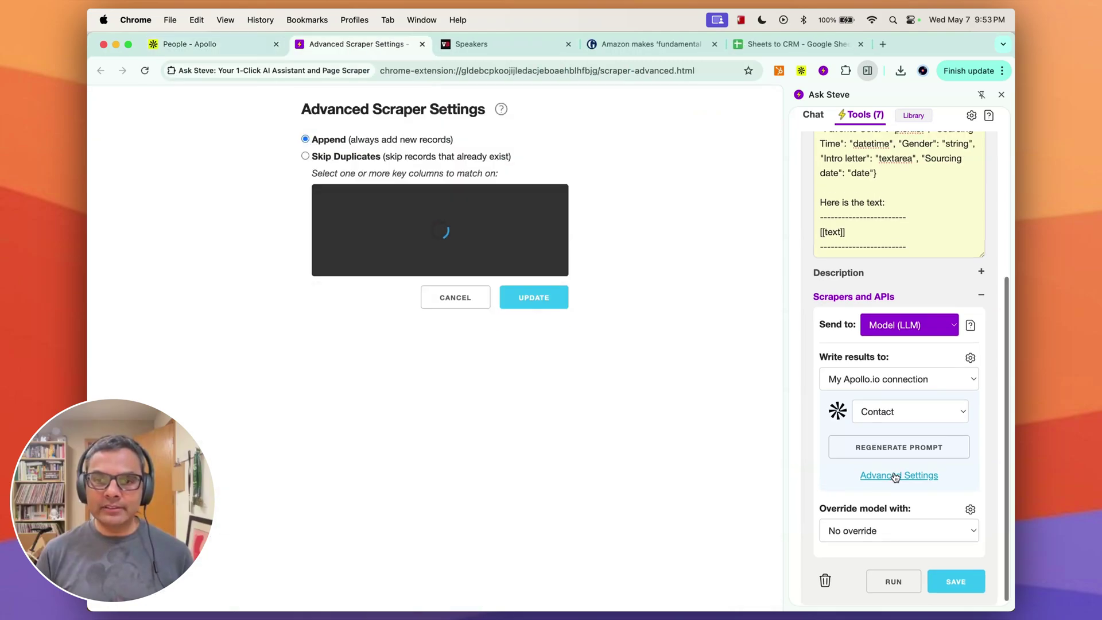
click(306, 156)
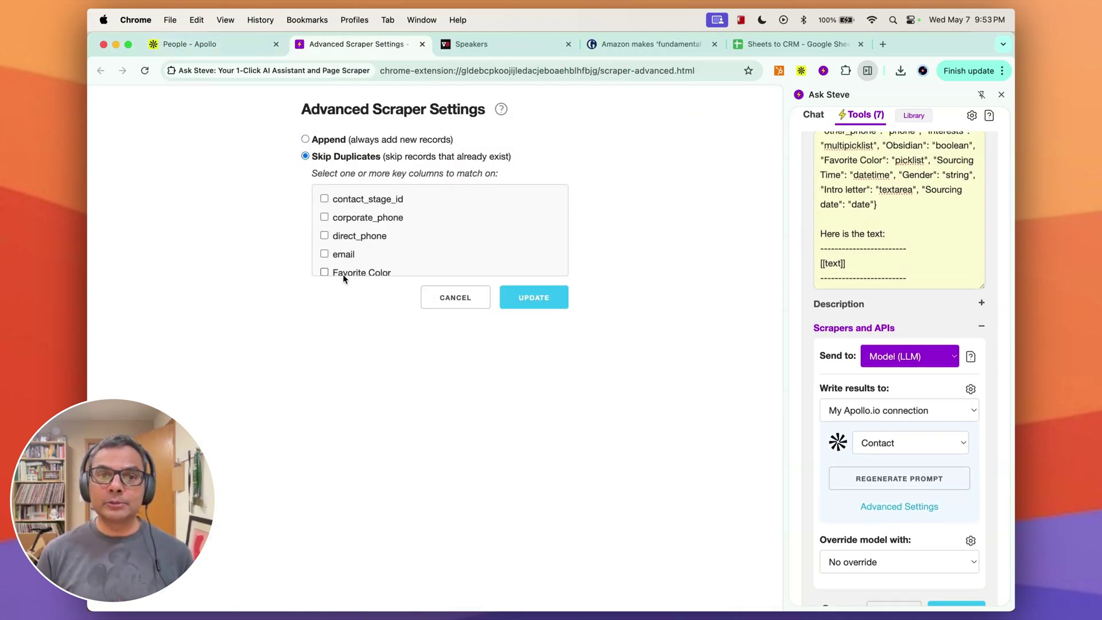
scroll(342, 246, down, 2)
scroll(341, 246, down, 2)
click(342, 221)
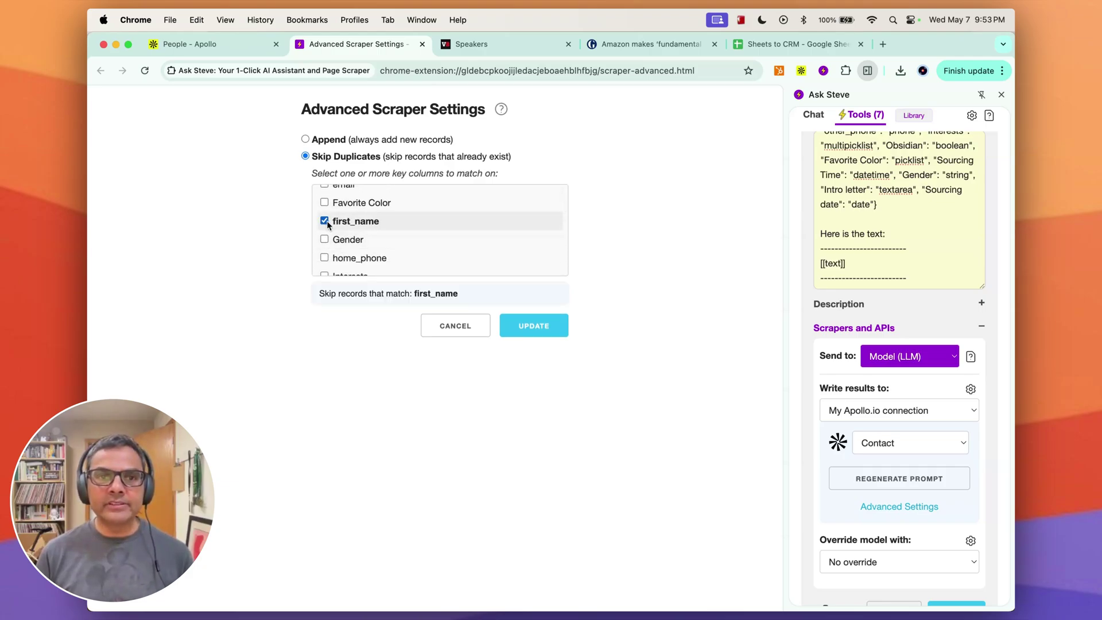
Add last_name and organization_name as key columns for matching duplicates, and update the advanced scraper settings.
scroll(341, 240, up, 4)
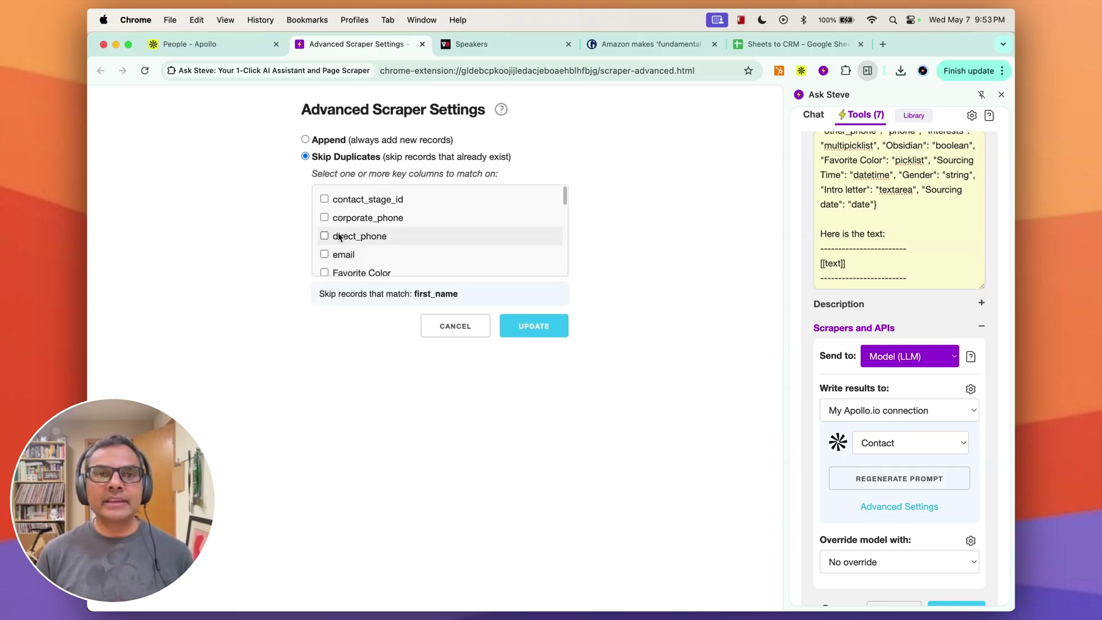
scroll(341, 241, down, 1)
scroll(341, 240, down, 5)
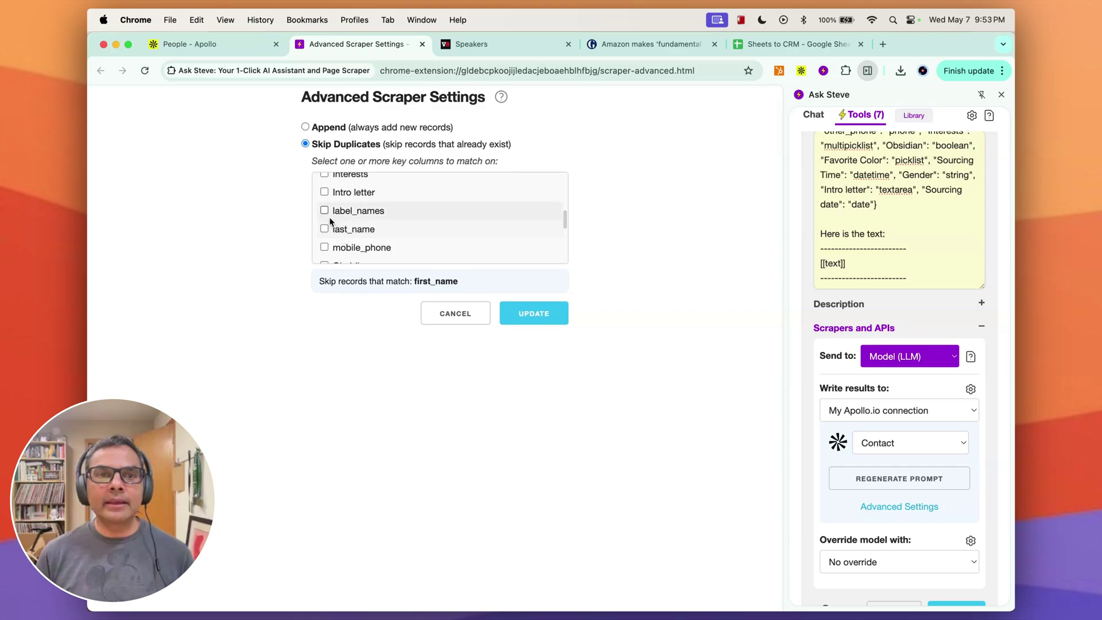
click(324, 230)
scroll(353, 231, down, 5)
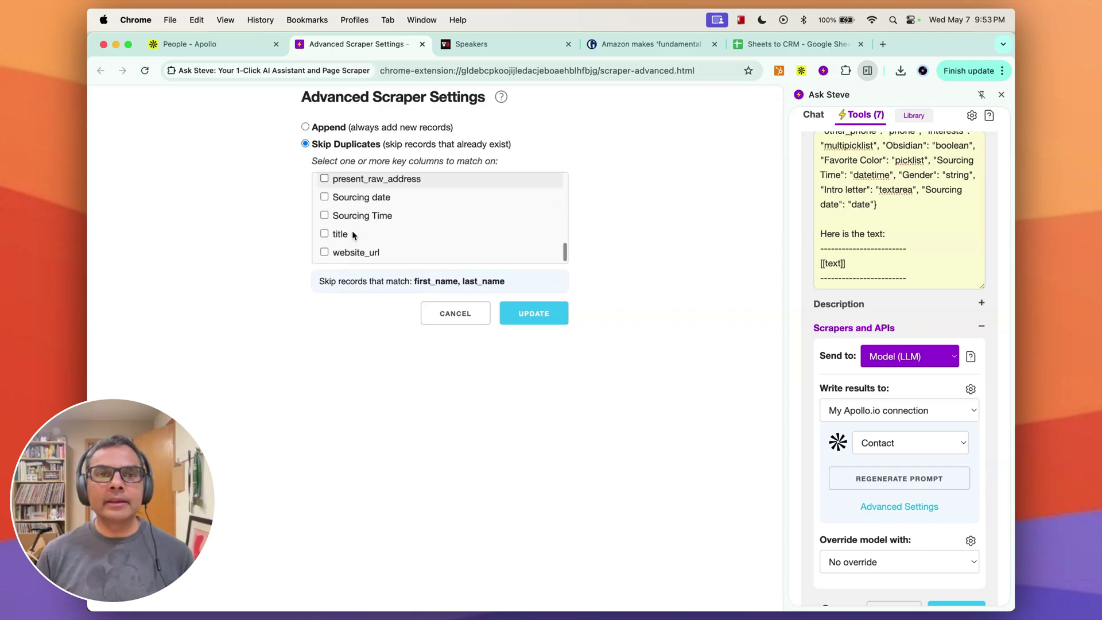
scroll(353, 231, up, 1)
scroll(352, 230, up, 2)
click(344, 198)
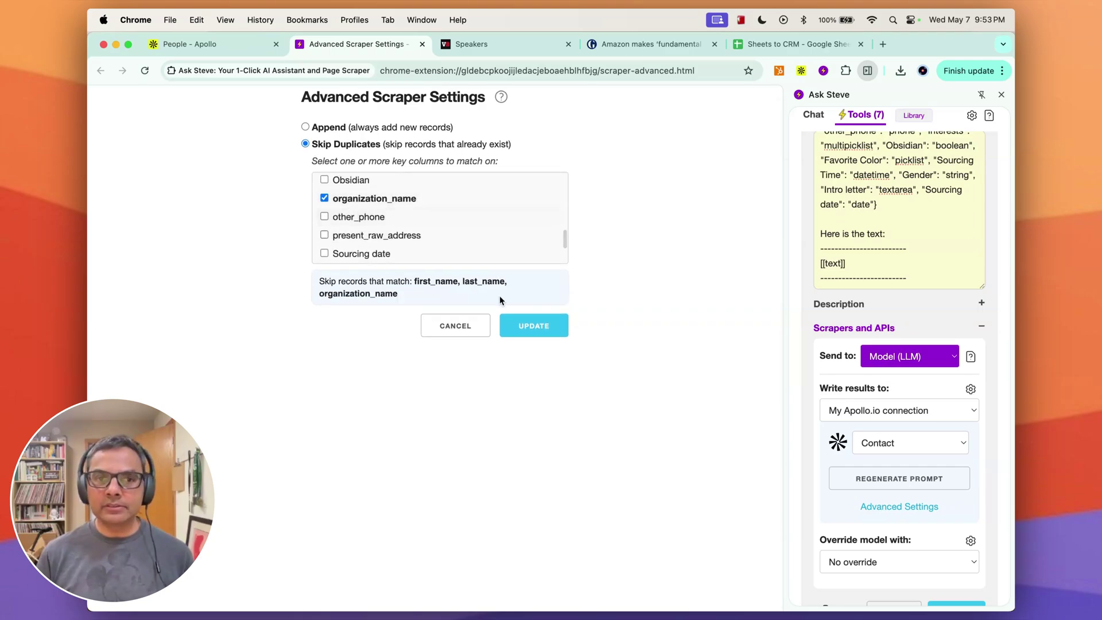
click(501, 316)
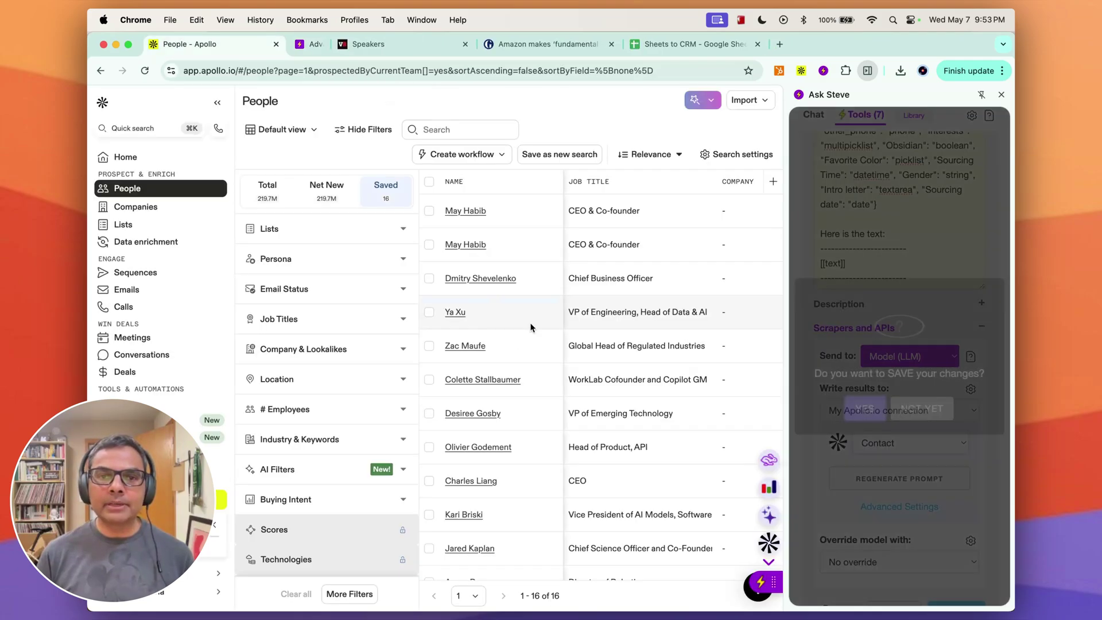
Save the tool's changes, then re-scrape Perplexity's Chief Business Officer from the VB Transform speakers page into Apollo contacts to test duplicate skipping.
click(864, 409)
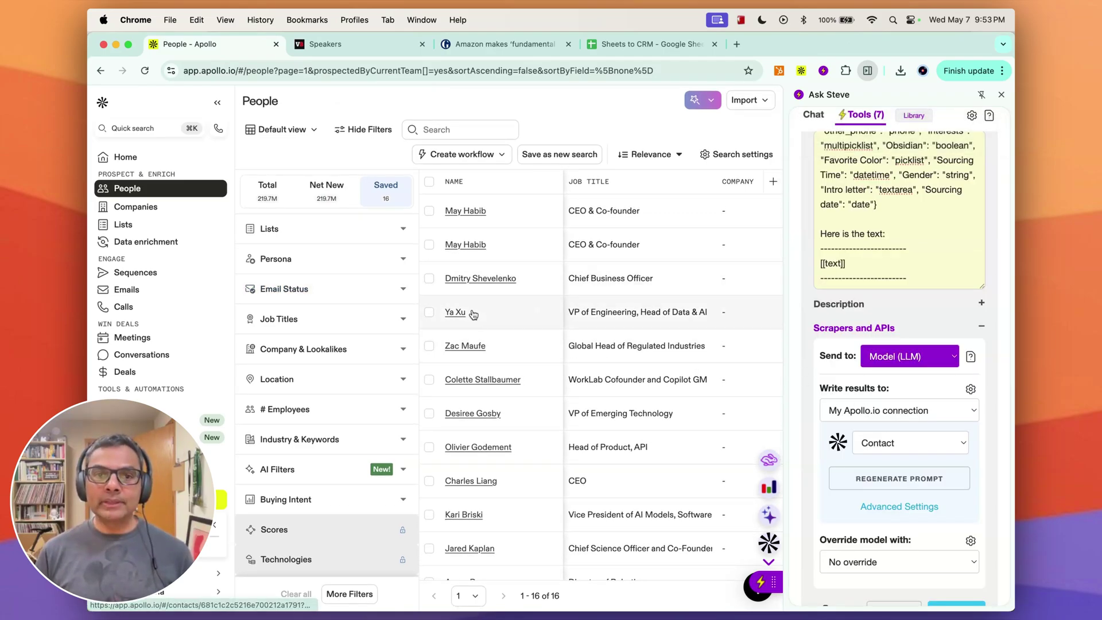
click(325, 44)
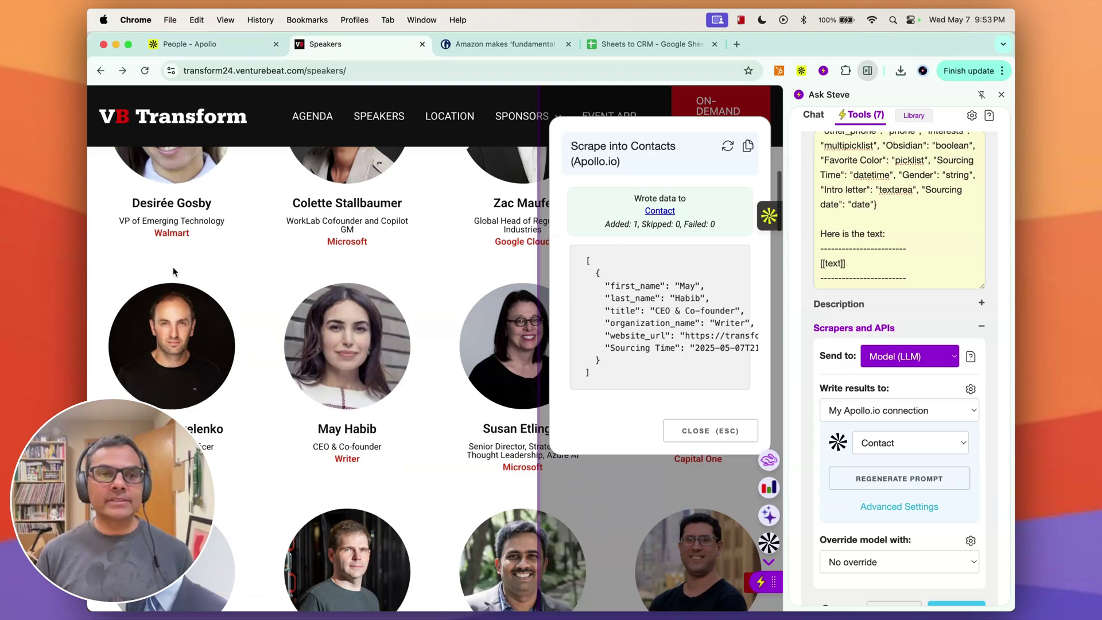
drag(243, 277, 212, 445)
scroll(434, 379, down, 1)
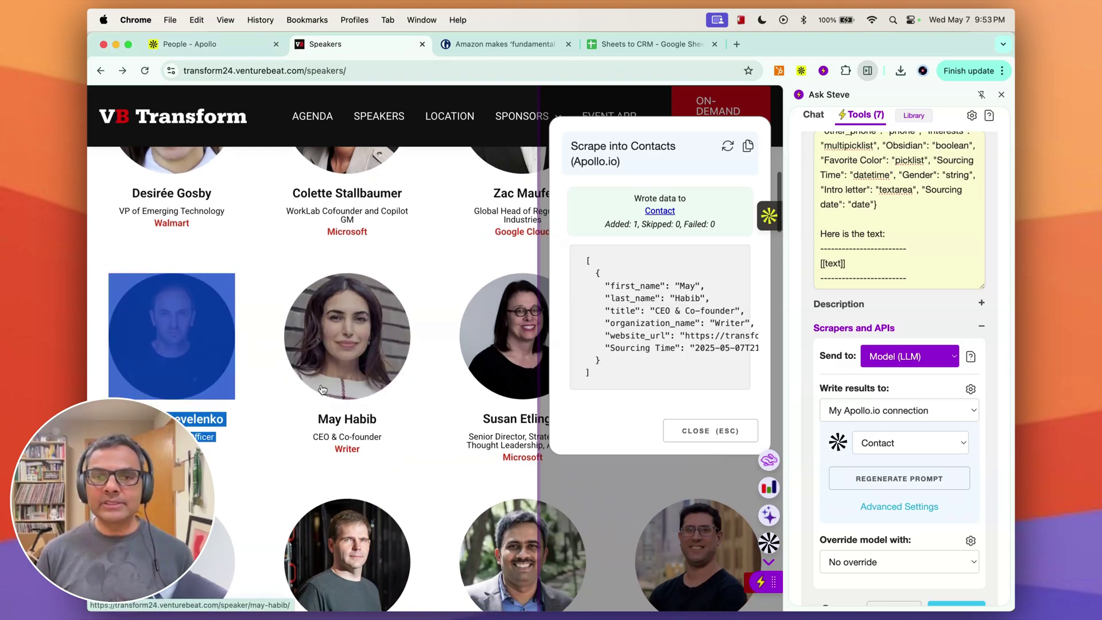
click(767, 543)
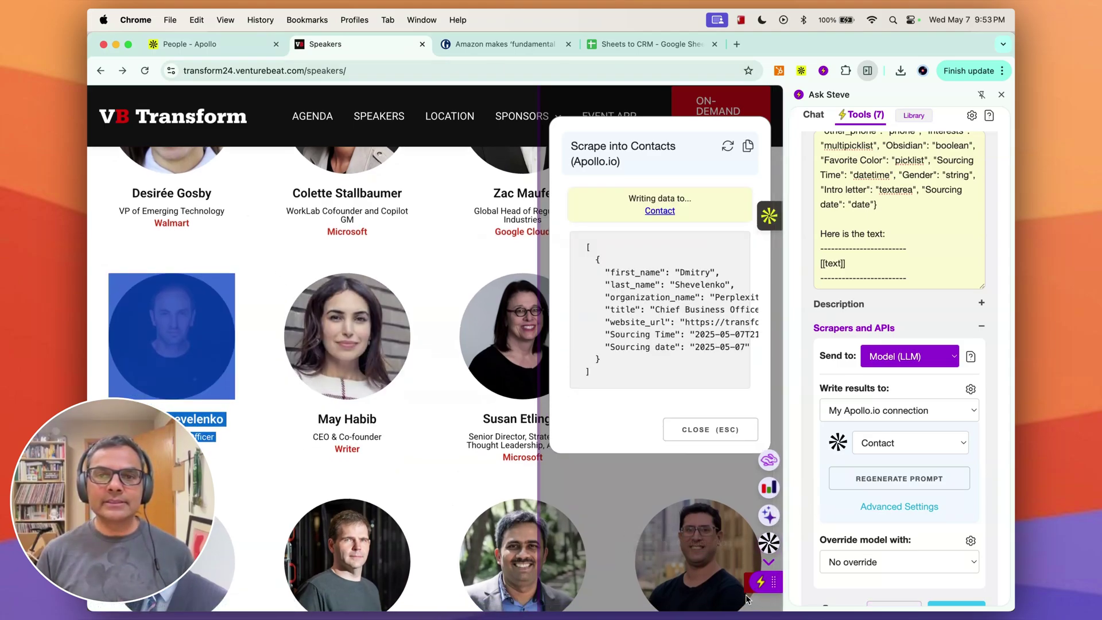
drag(671, 227, 690, 225)
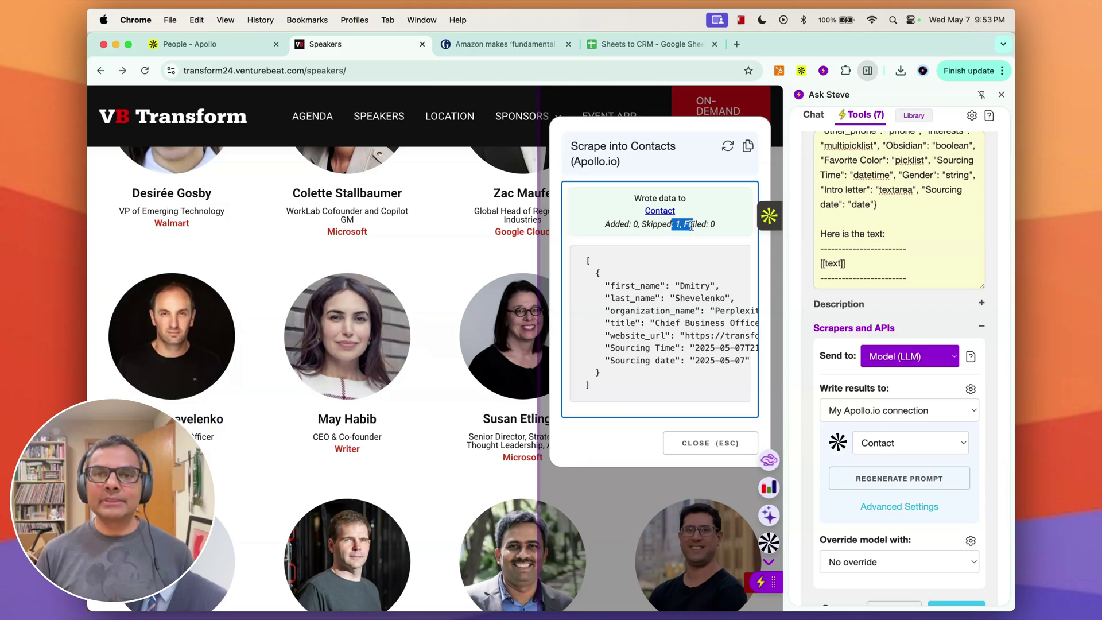
click(706, 443)
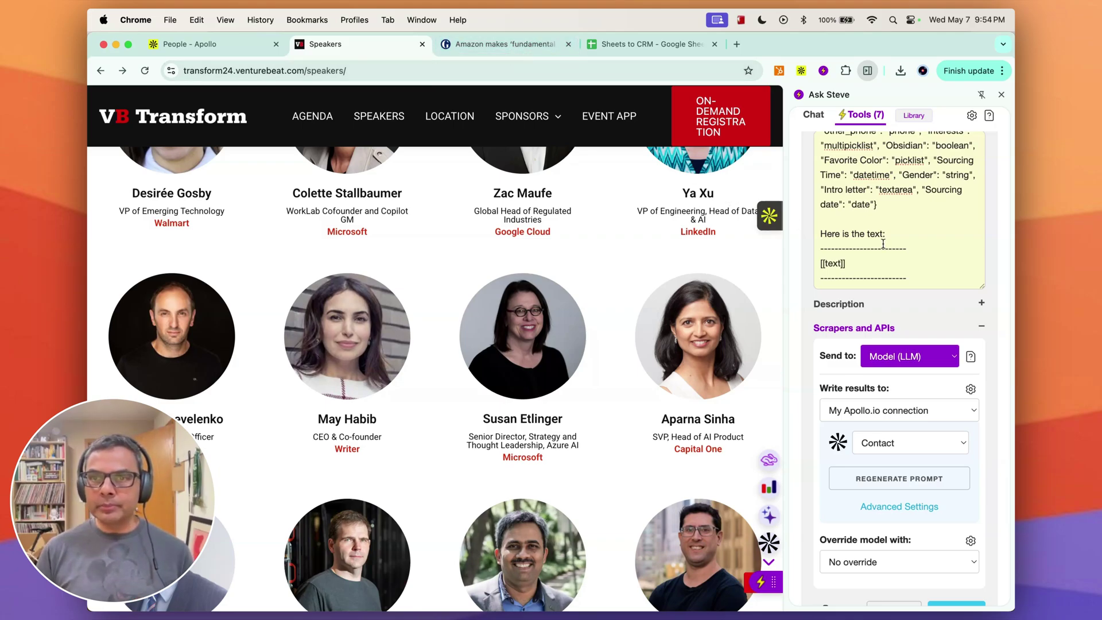
In Ask Steve's connection settings, check which services a new connection can use and view the existing Apollo.io connection's details without changing anything.
click(970, 389)
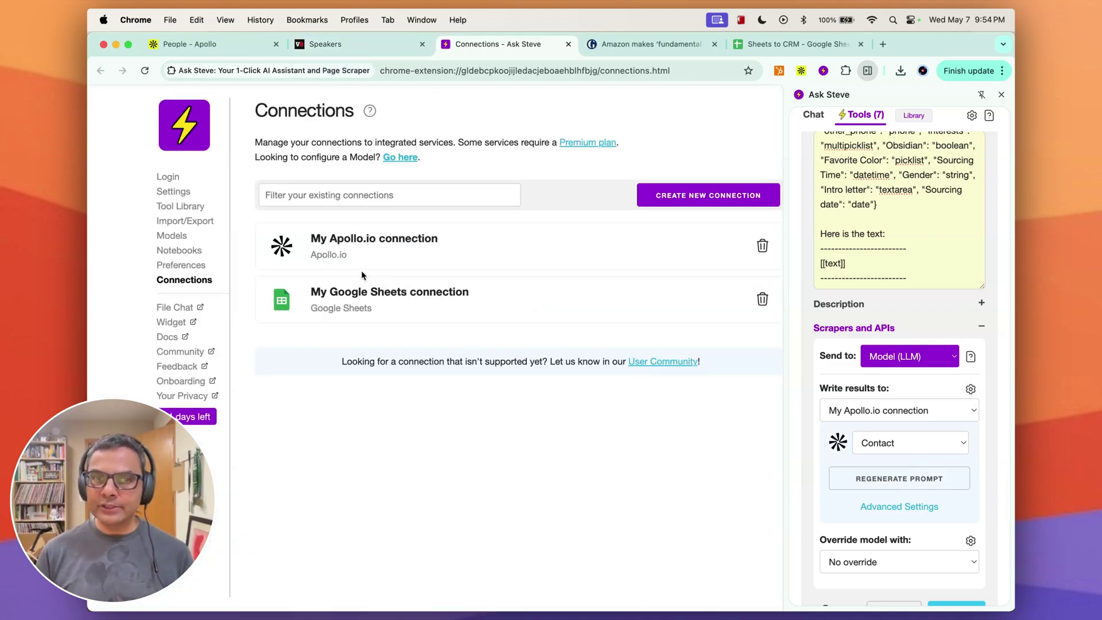
click(705, 205)
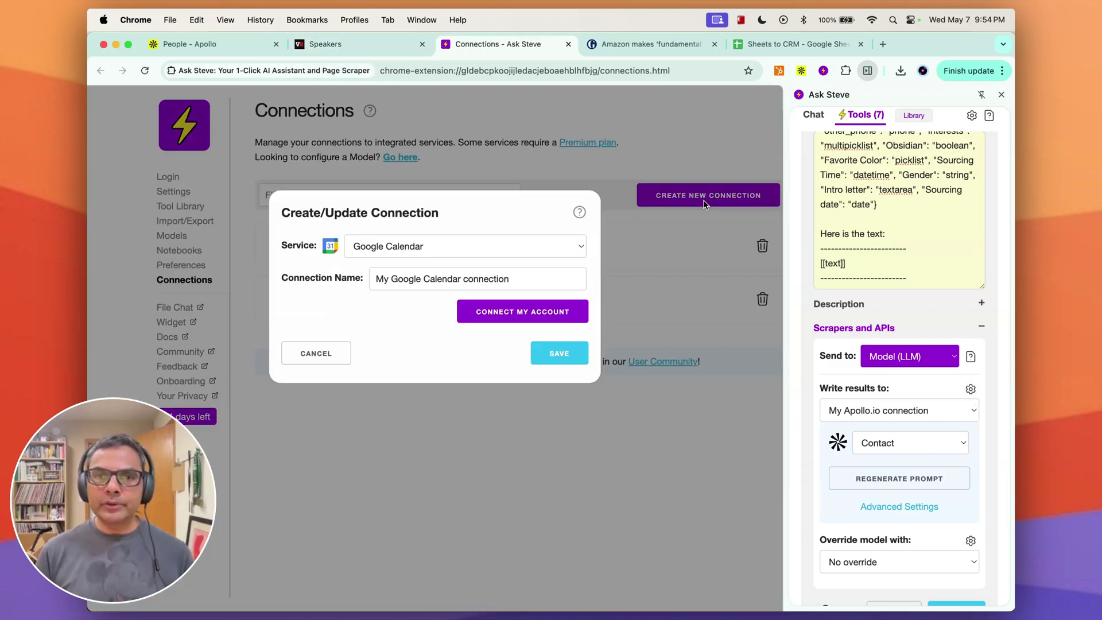
click(555, 251)
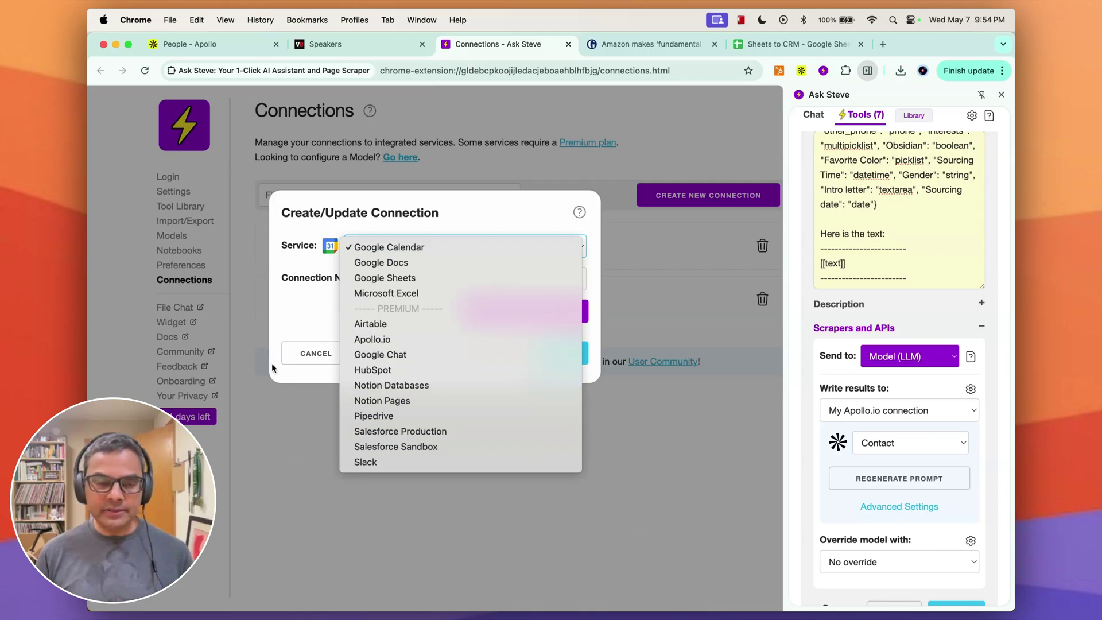
click(310, 347)
click(315, 353)
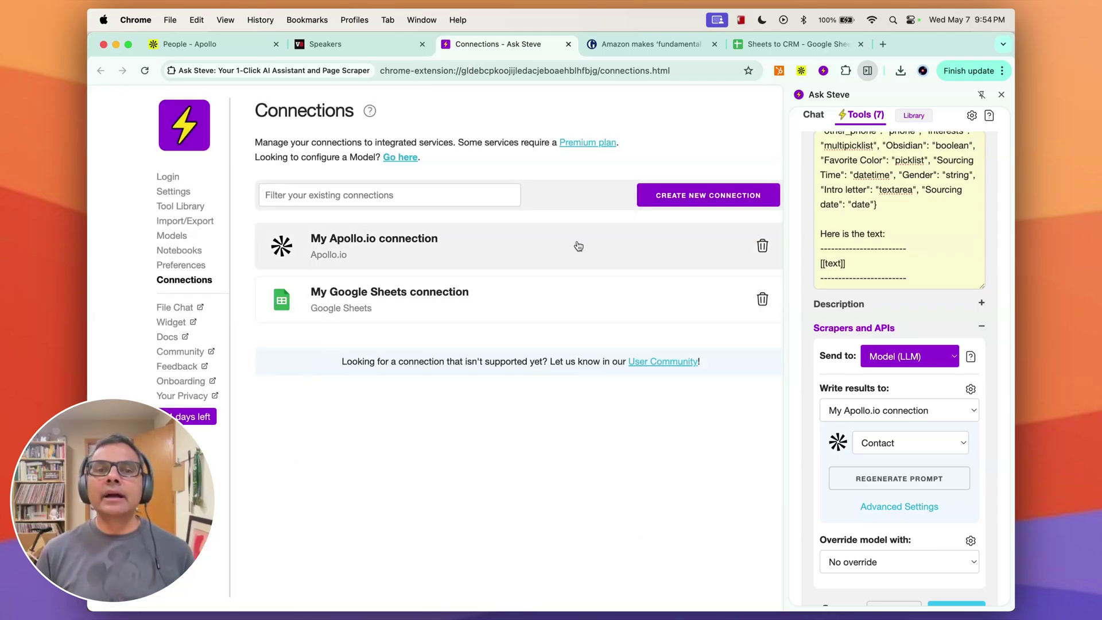
click(524, 247)
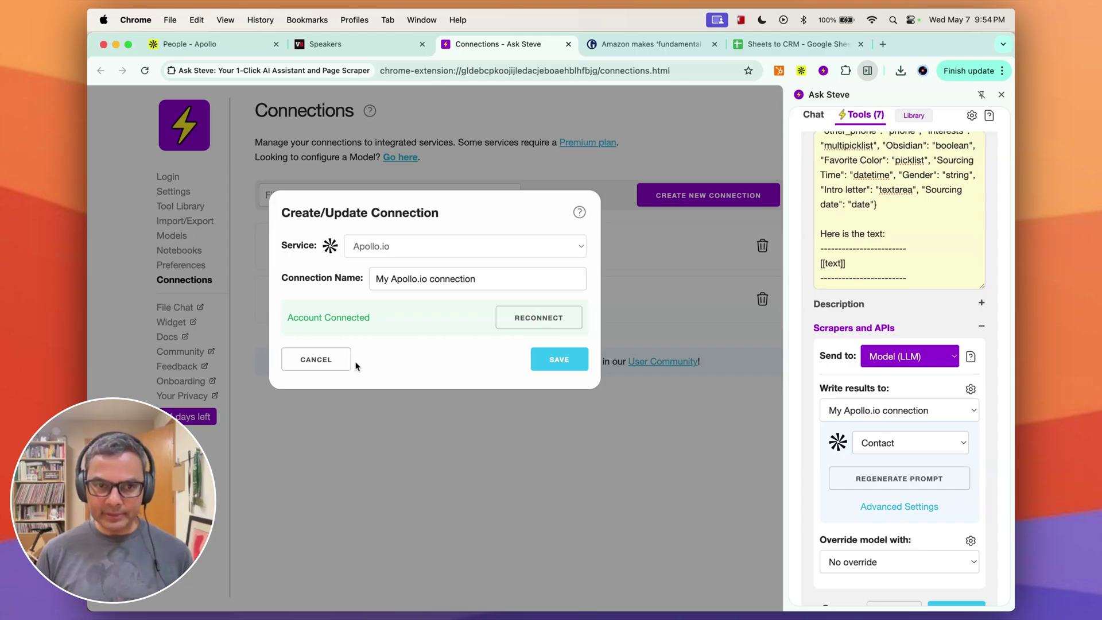
click(325, 364)
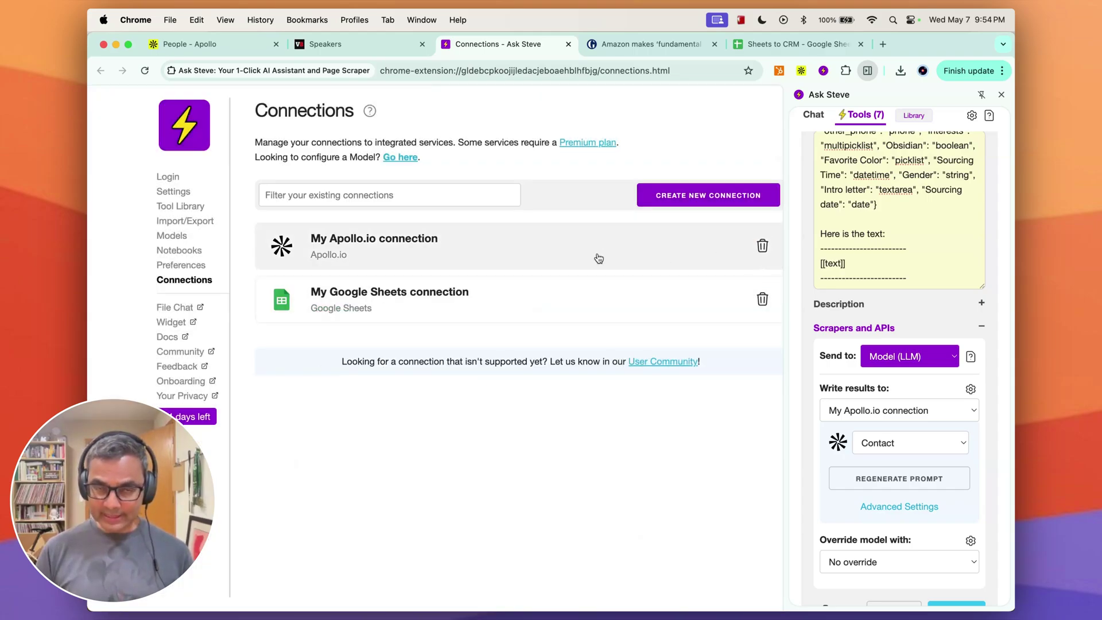